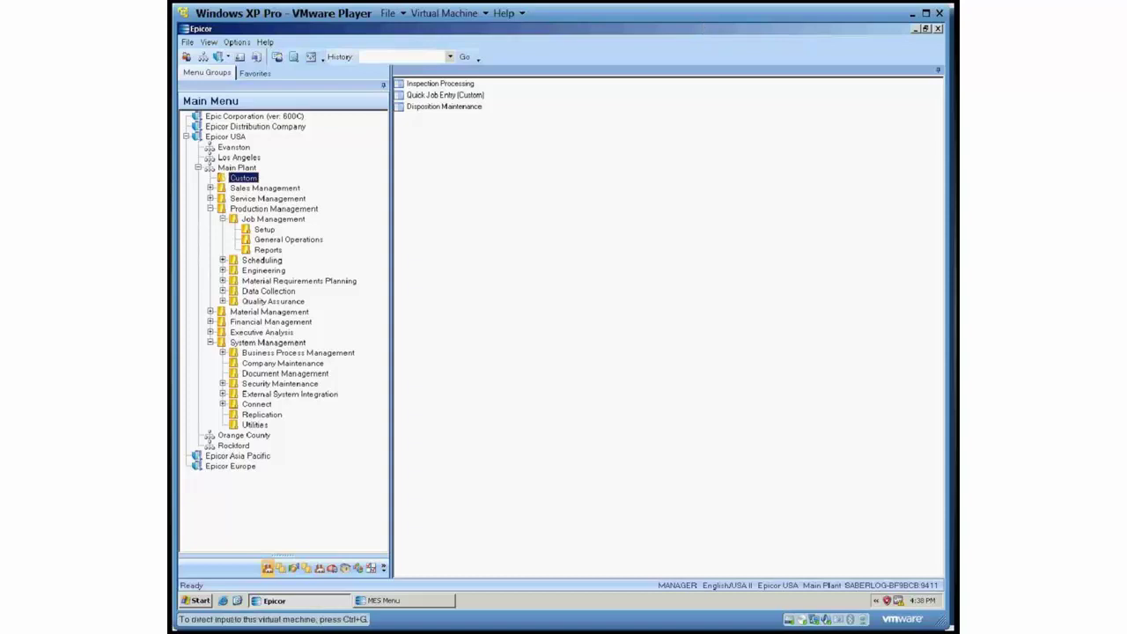
# Step: In Quick Job Entry (Custom), pick part L3PART001, revision A, with quantity 10
pyautogui.doubleClick(439, 96)
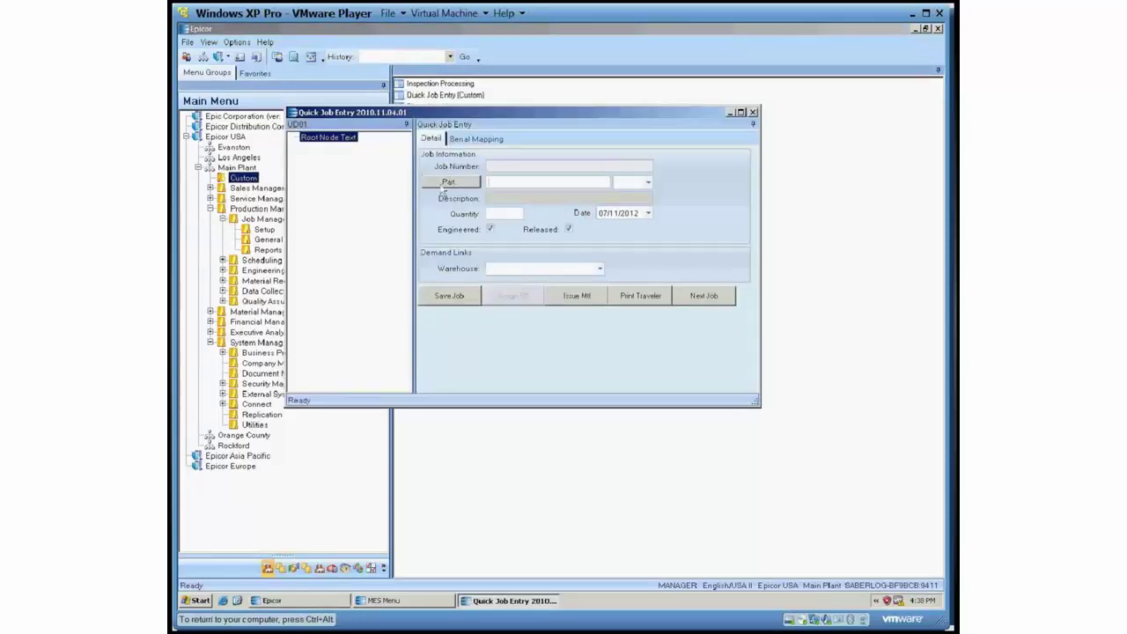
pyautogui.click(444, 185)
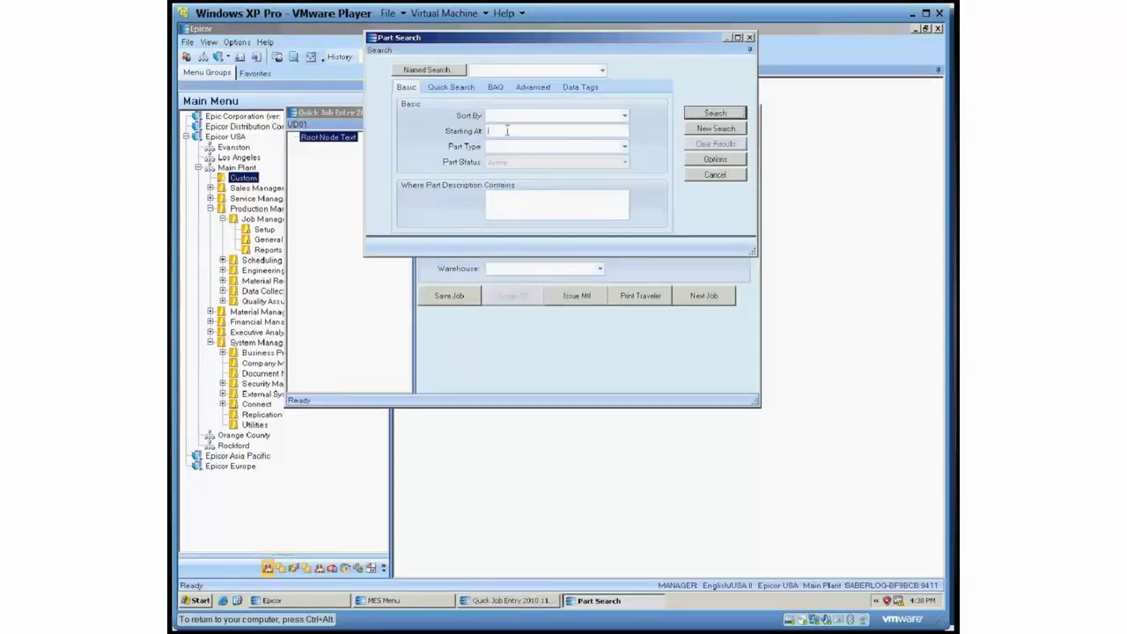
pyautogui.press('Return')
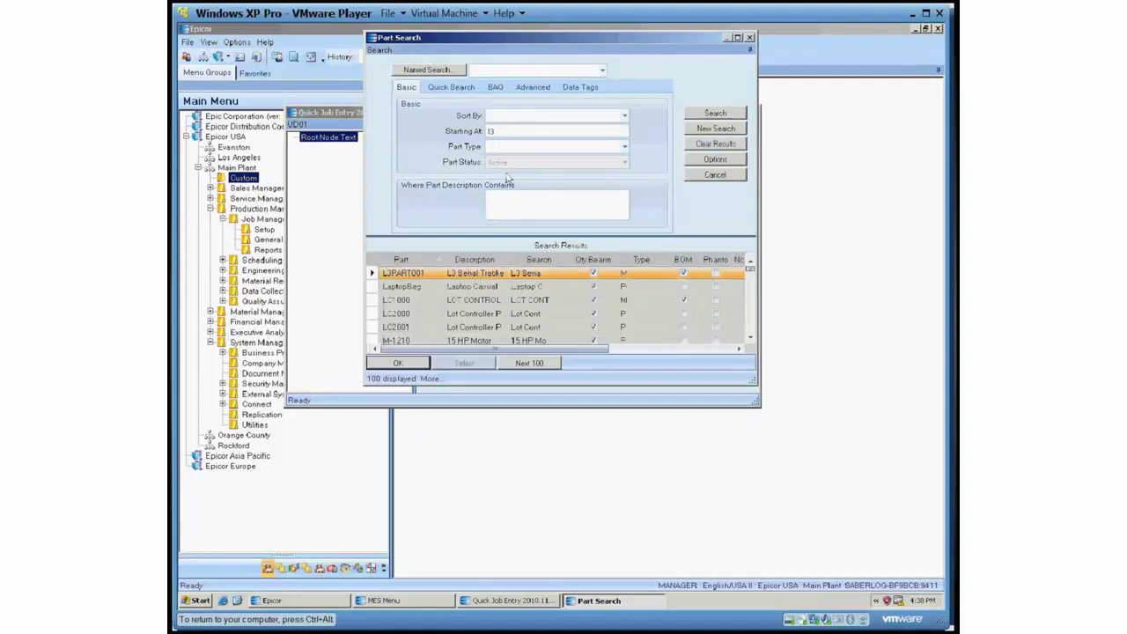
pyautogui.doubleClick(478, 275)
pyautogui.click(648, 182)
pyautogui.click(629, 195)
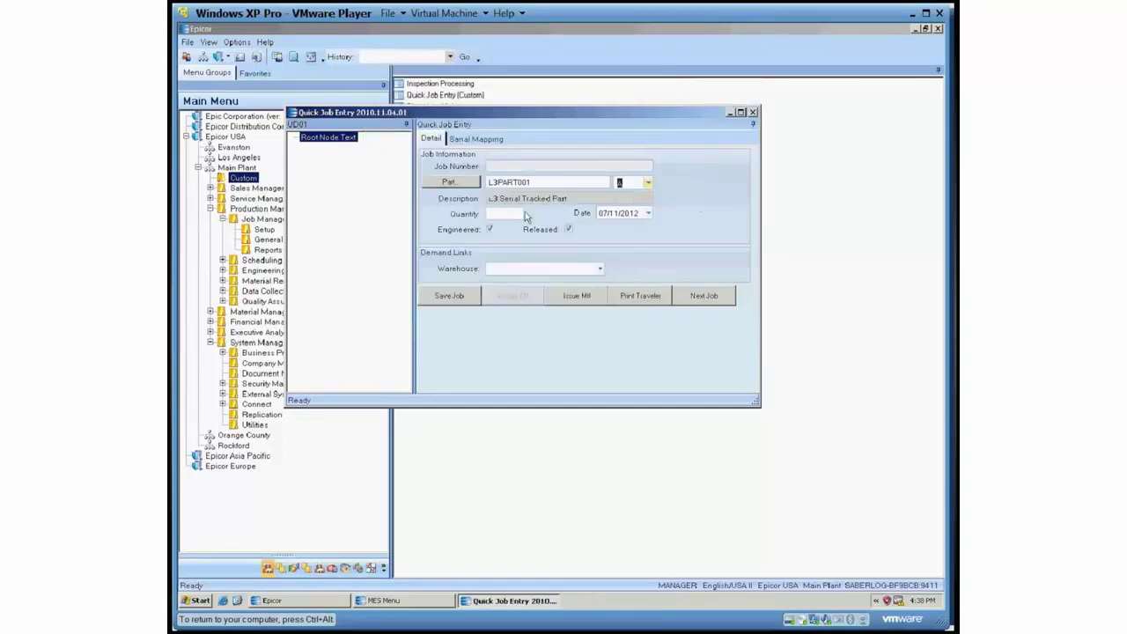
pyautogui.click(504, 211)
pyautogui.write('10')
# Step: Set the supplying warehouse to MAIN and save the new job 2504
pyautogui.click(600, 268)
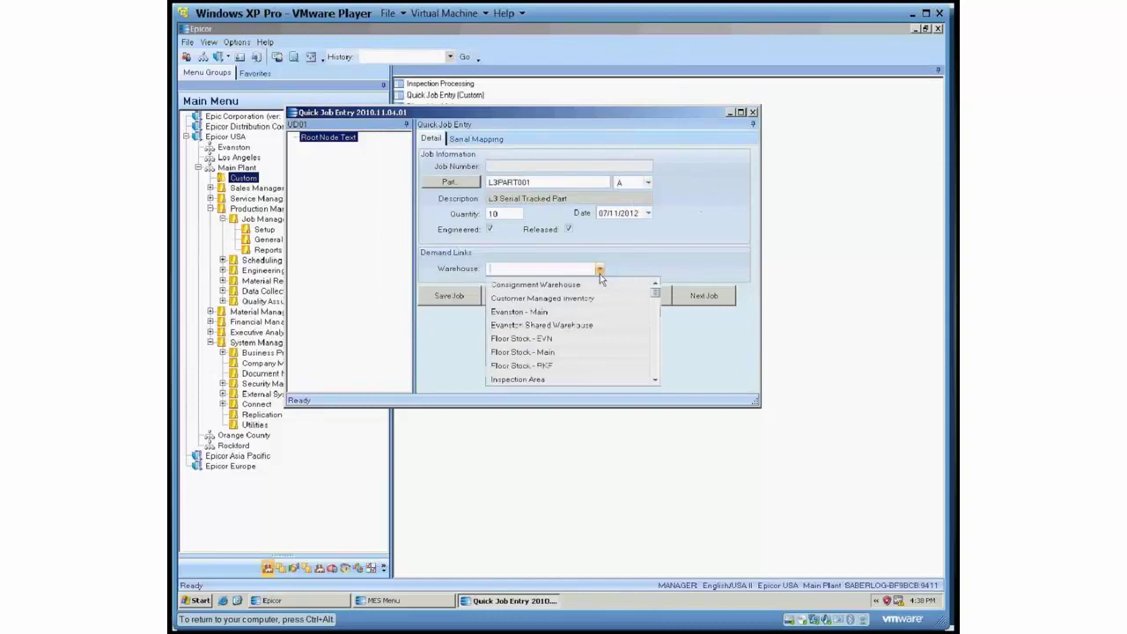
pyautogui.scroll(-2, 529, 352)
pyautogui.click(511, 370)
pyautogui.click(449, 296)
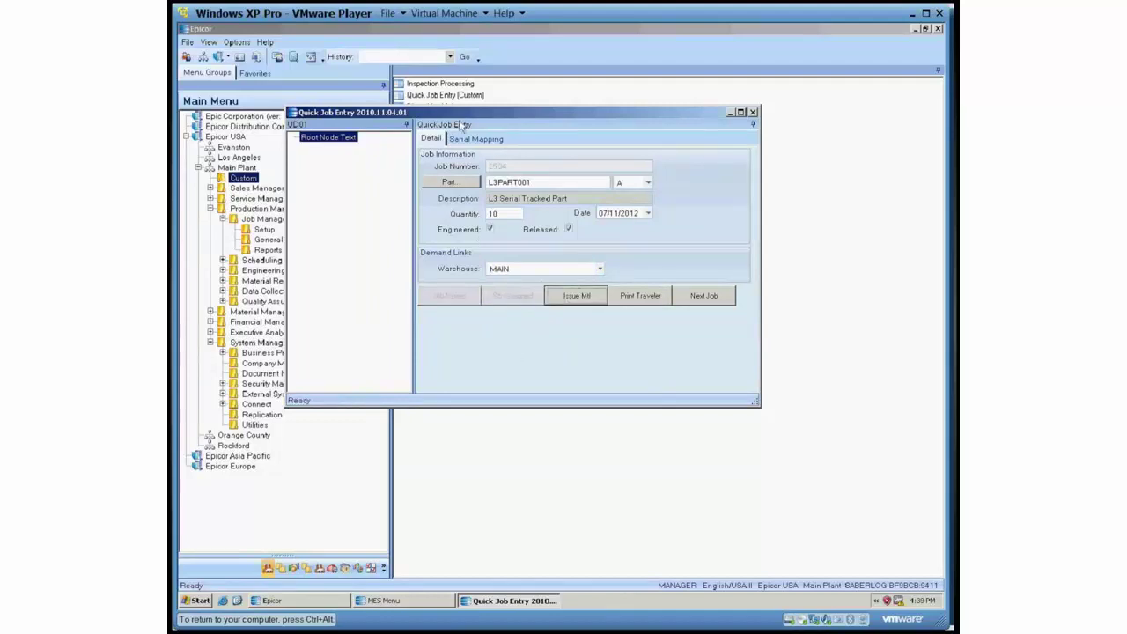
pyautogui.click(541, 295)
# Step: Load job 2504 in Job Tracker, review its serial numbers and operations, then close it
pyautogui.click(266, 240)
pyautogui.doubleClick(411, 454)
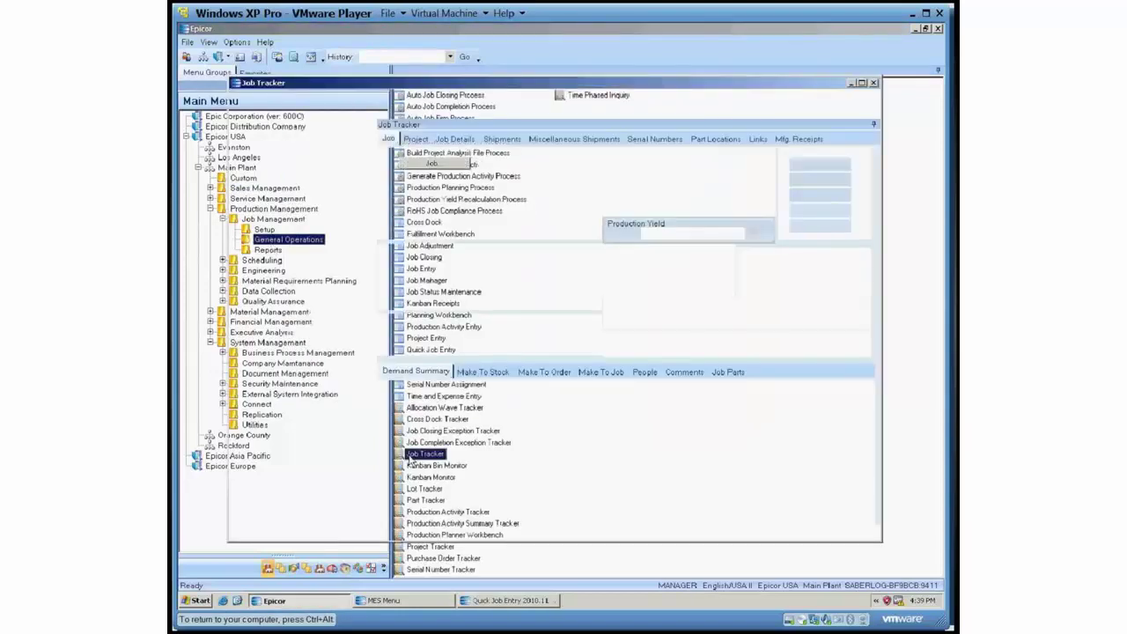
pyautogui.write('2504')
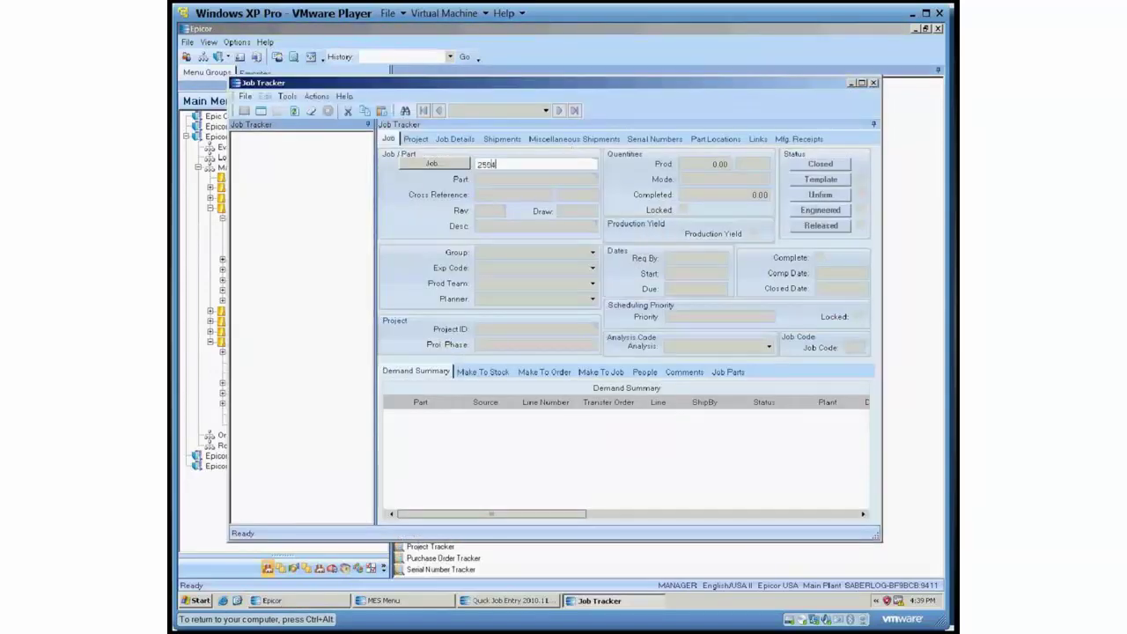
pyautogui.press('Tab')
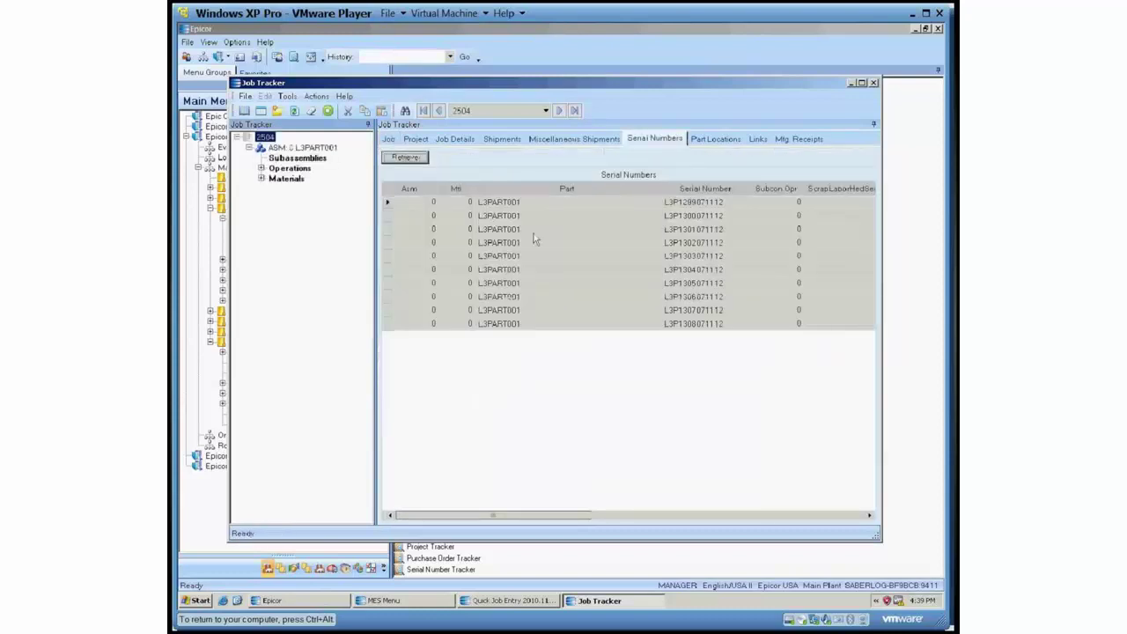
pyautogui.click(390, 141)
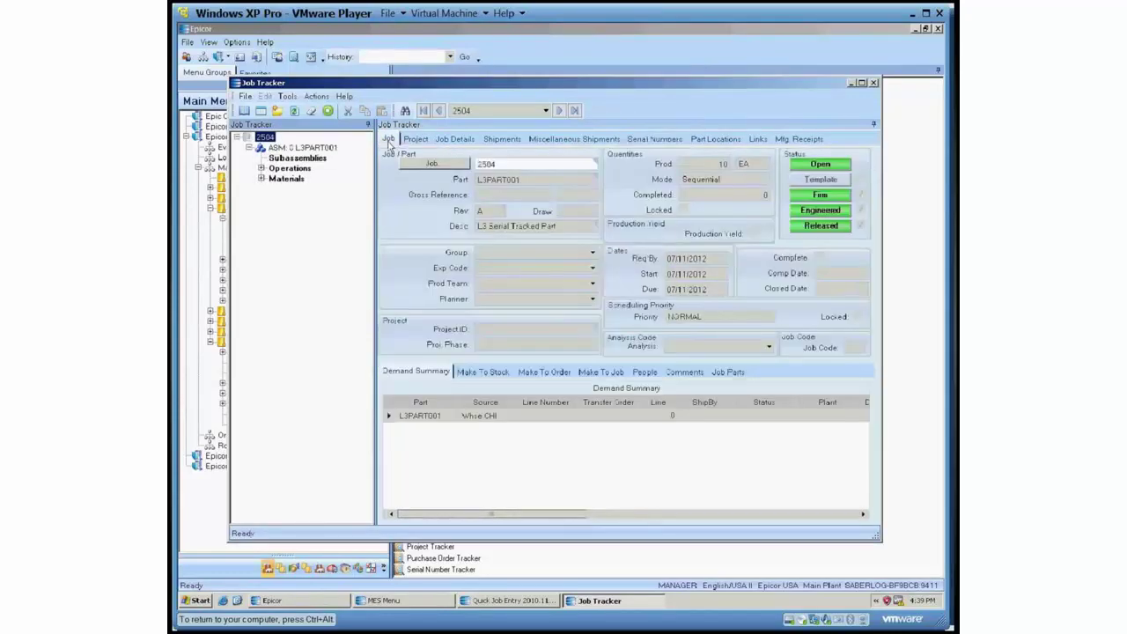
pyautogui.click(259, 169)
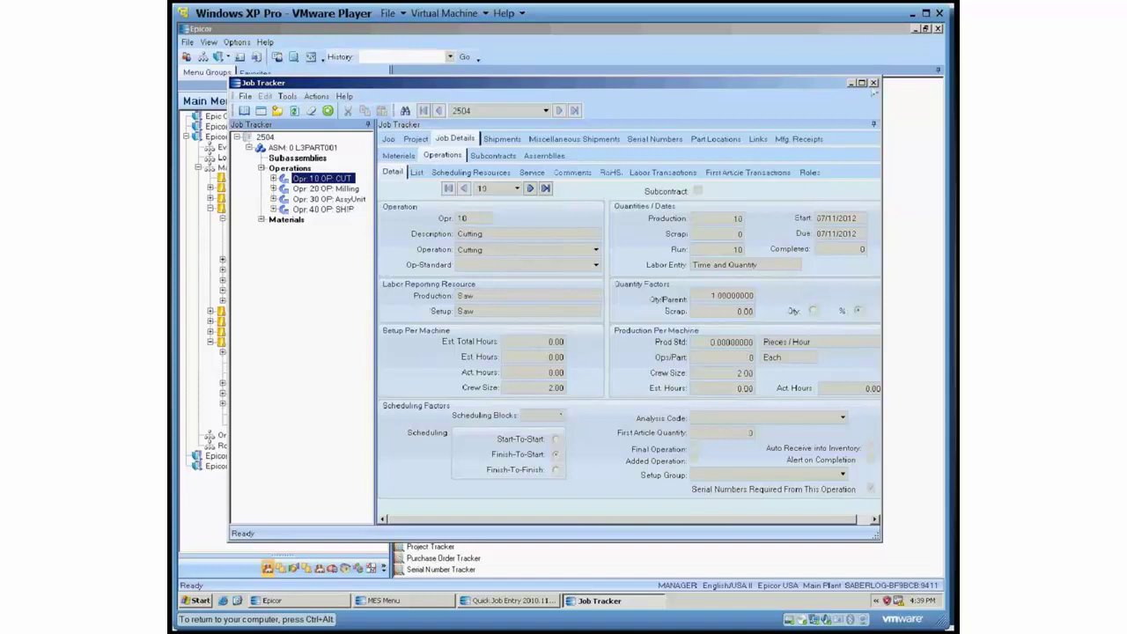
pyautogui.click(874, 82)
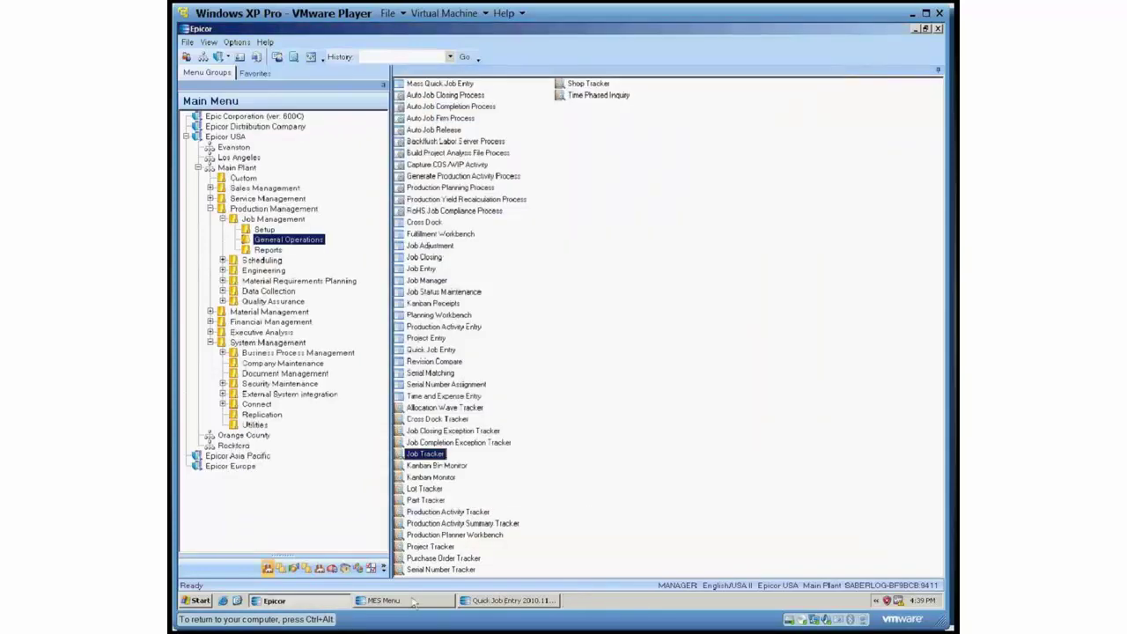
# Step: Start production on job 2504, operation 10 Cutting, and select its new labor row
pyautogui.click(396, 600)
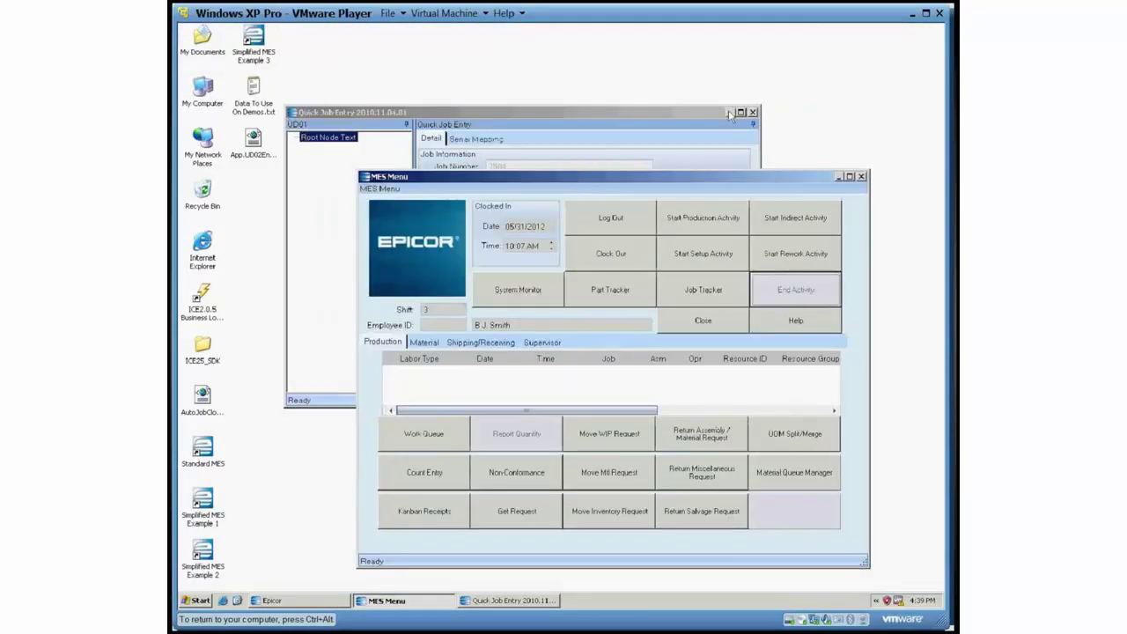
pyautogui.click(730, 112)
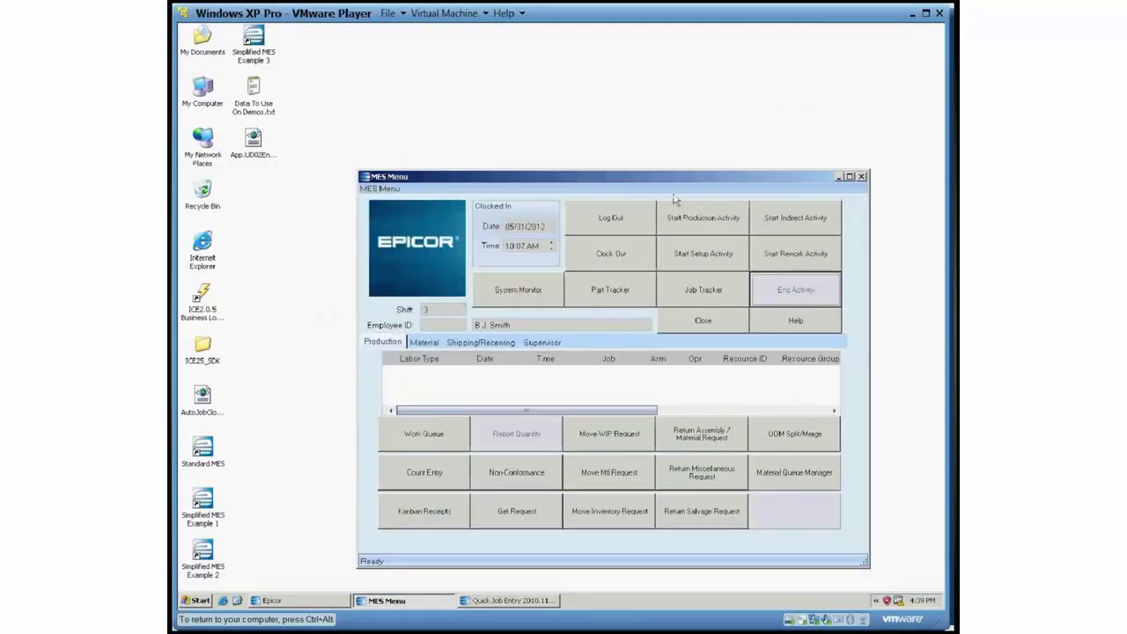
pyautogui.click(686, 217)
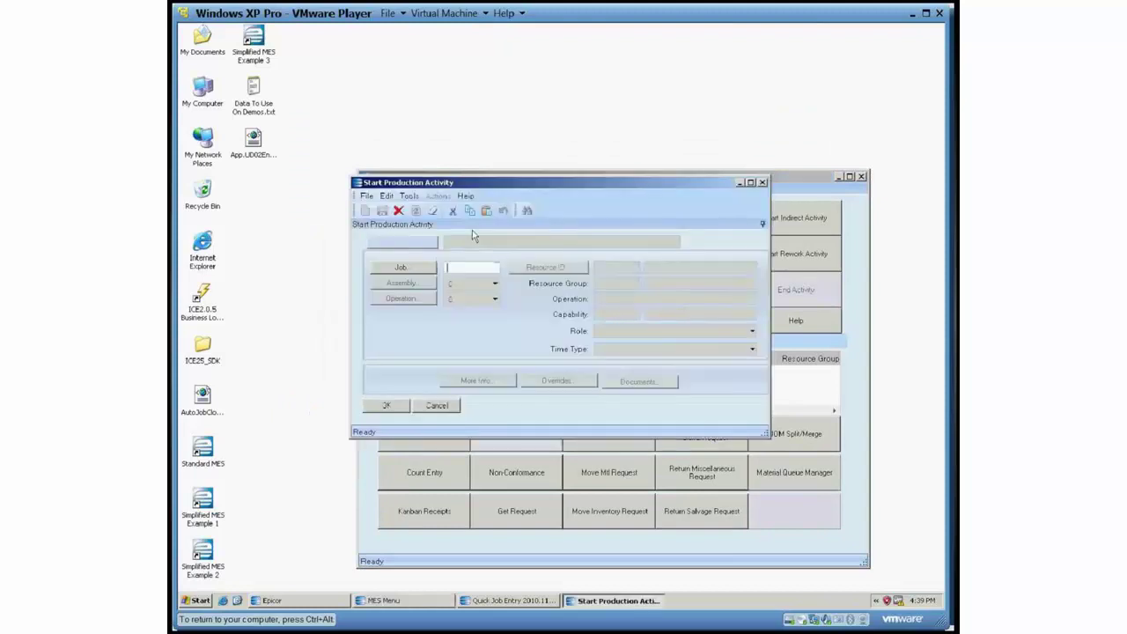
pyautogui.write('2504')
pyautogui.press('Tab')
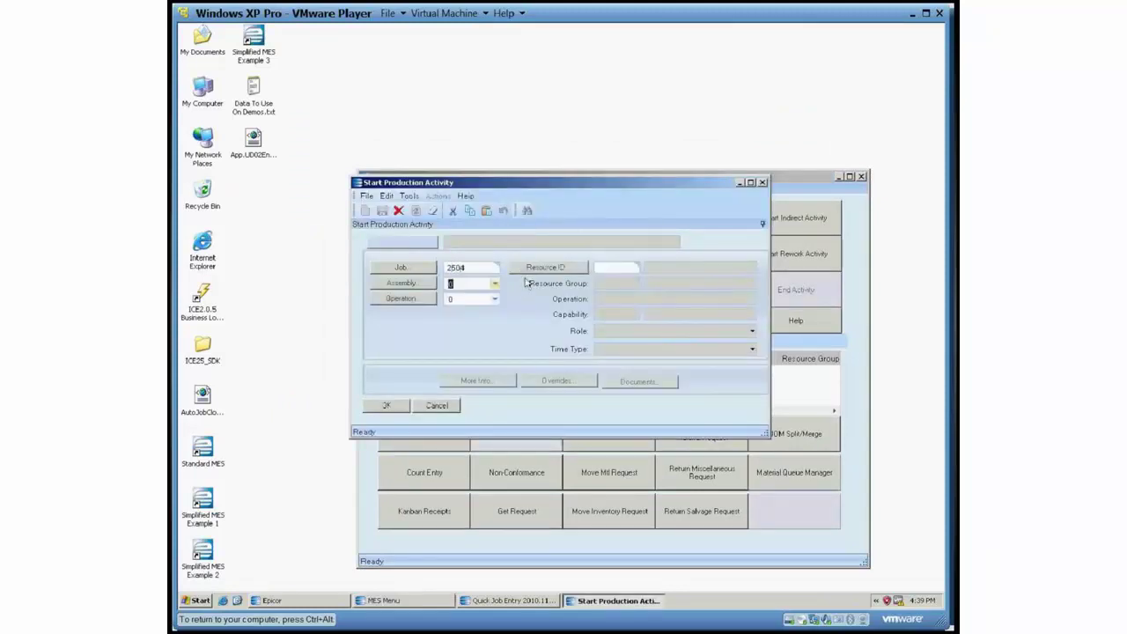
pyautogui.click(494, 299)
pyautogui.click(475, 313)
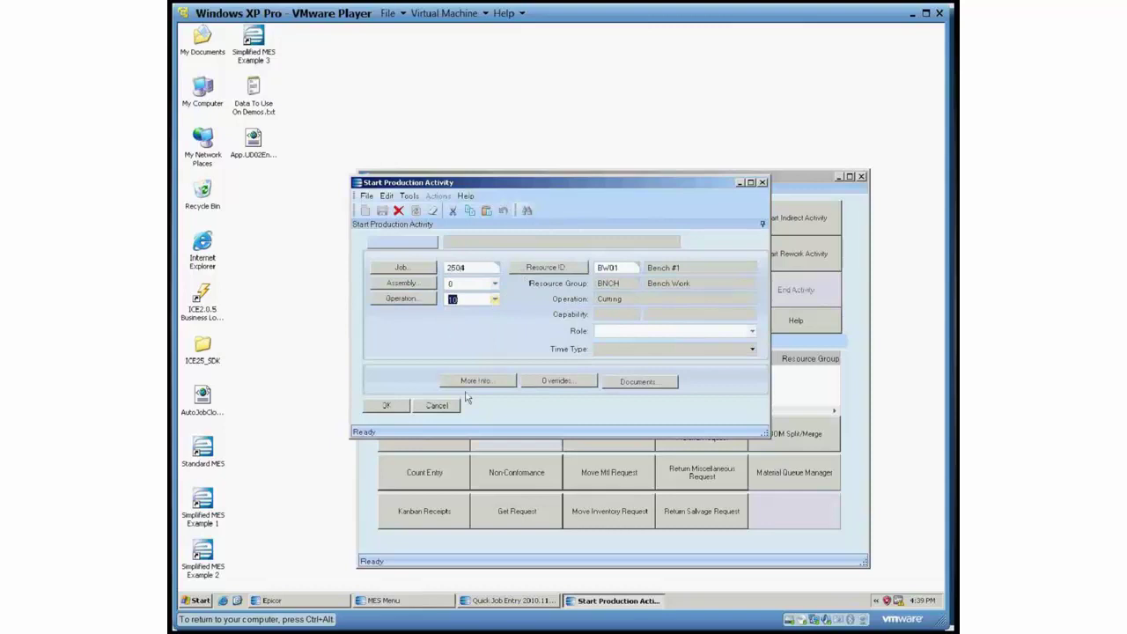
pyautogui.press('Return')
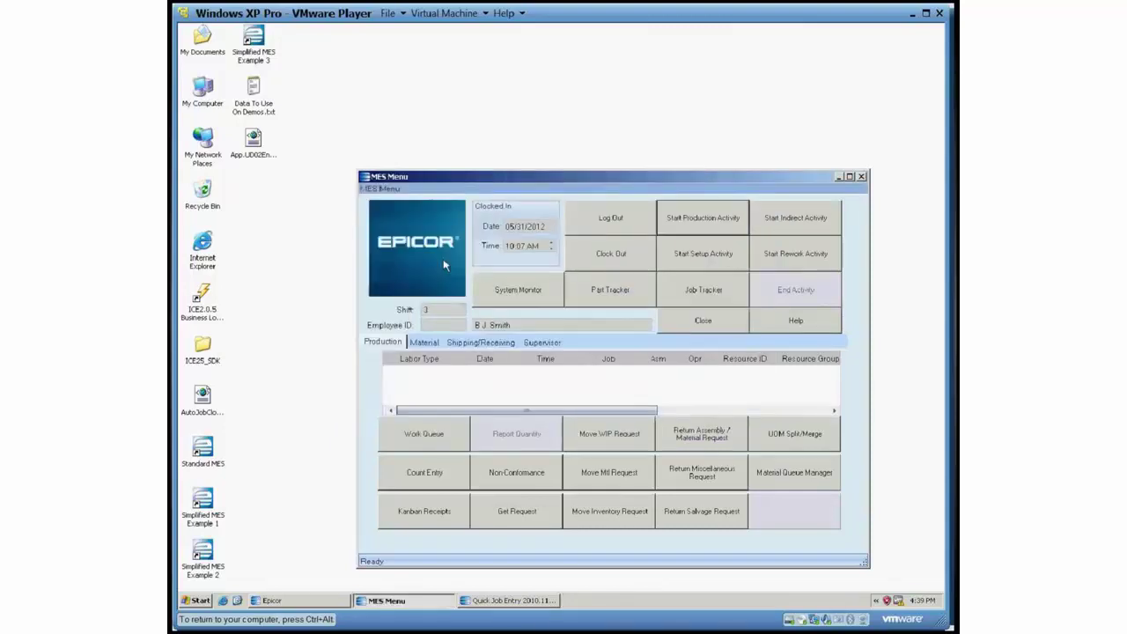
pyautogui.moveTo(488, 179); pyautogui.dragTo(411, 82)
pyautogui.click(317, 278)
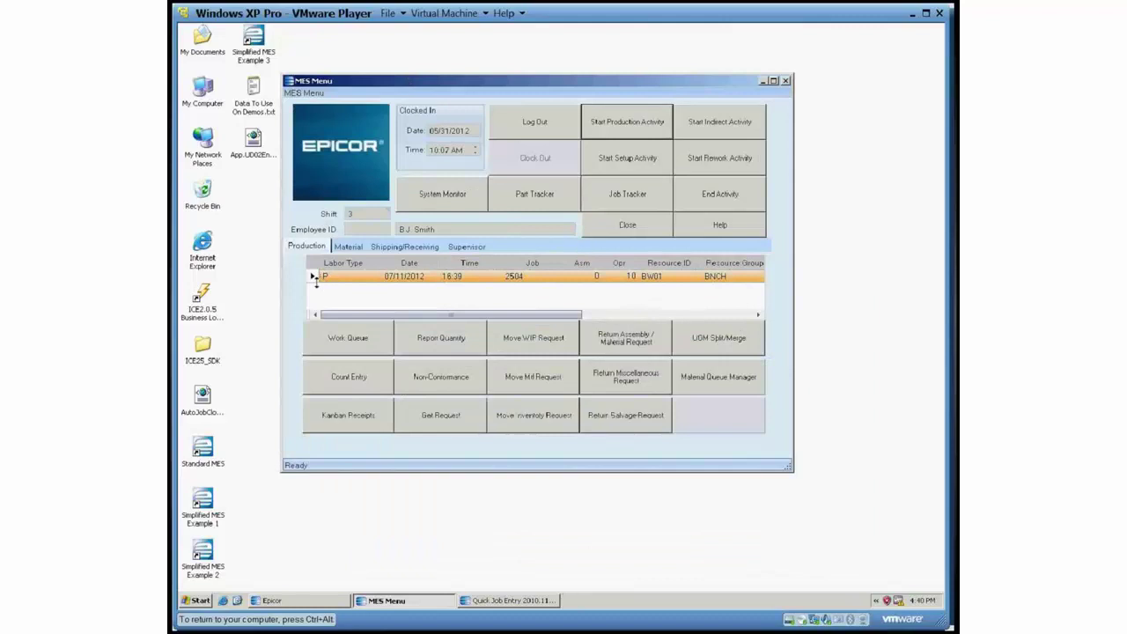
# Step: End the job 2504 labor activity with a current completed quantity of 5
pyautogui.click(721, 195)
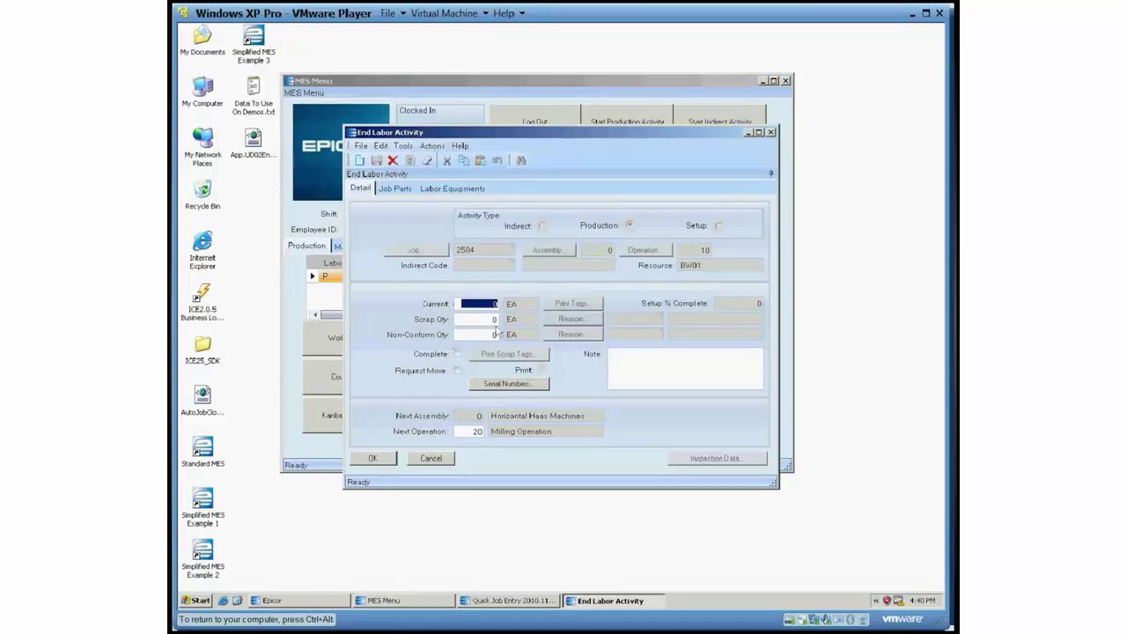
pyautogui.write('1')
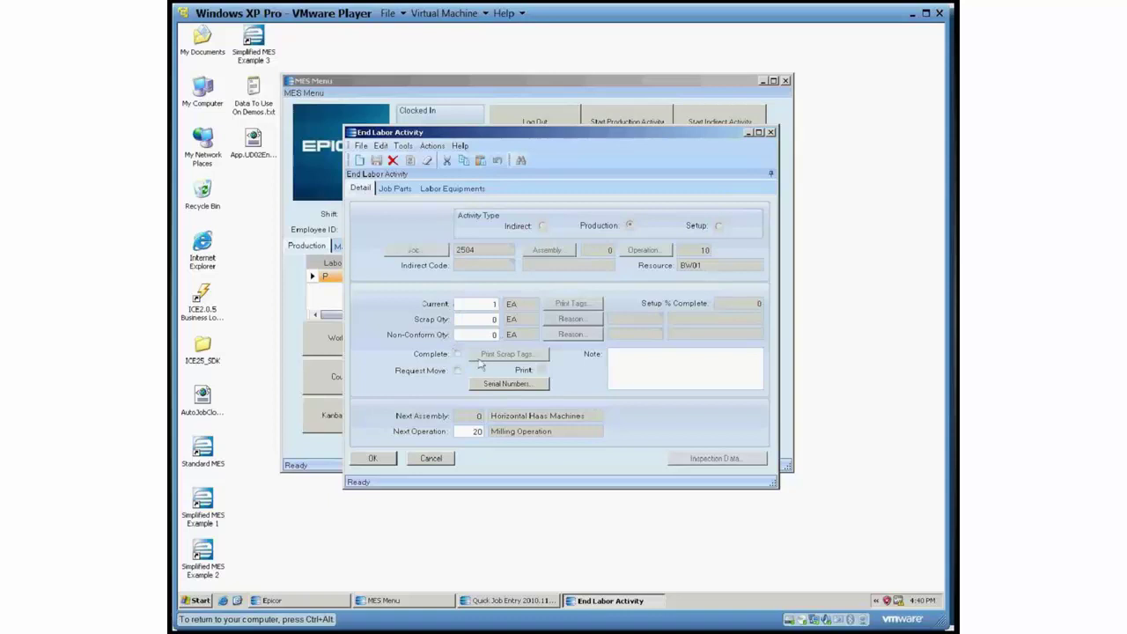
pyautogui.press('BackSpace')
pyautogui.write('5')
# Step: Assign the first five serial numbers of job 2504 and finish ending the activity
pyautogui.click(513, 384)
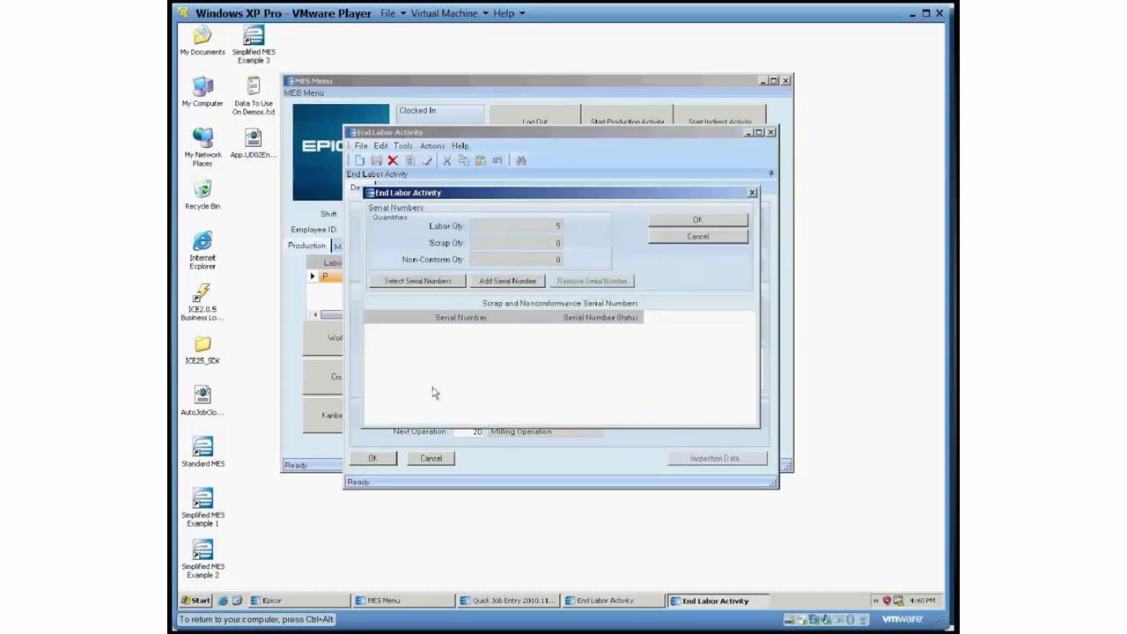
pyautogui.click(420, 281)
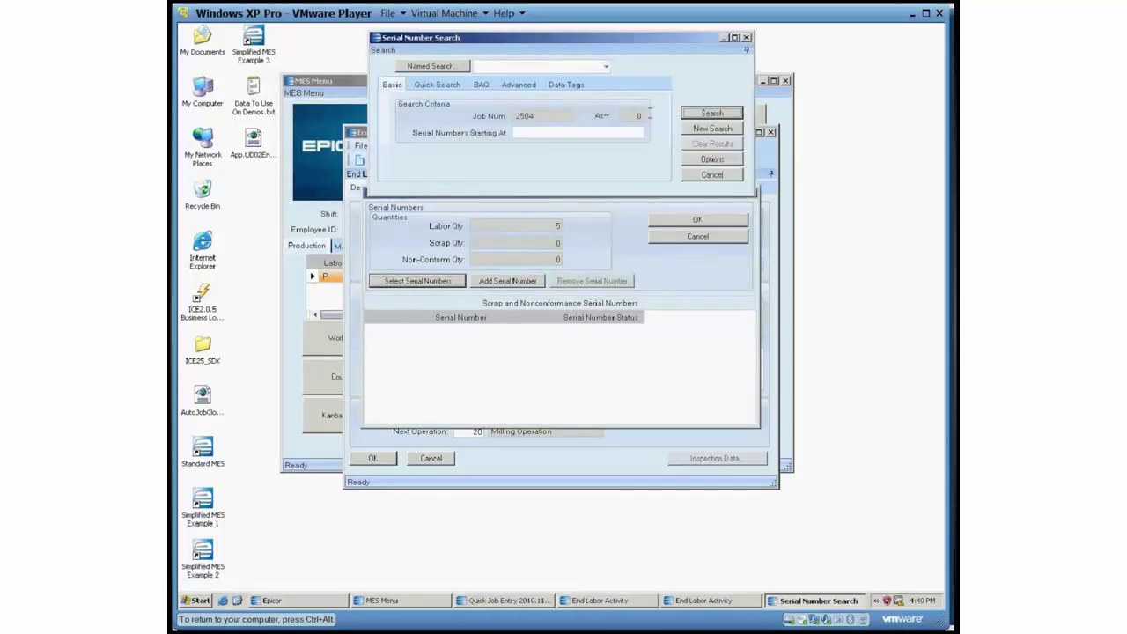
pyautogui.click(699, 114)
pyautogui.moveTo(747, 345); pyautogui.dragTo(793, 448)
pyautogui.keyDown('shift'); pyautogui.click(377, 302); pyautogui.keyUp('shift')
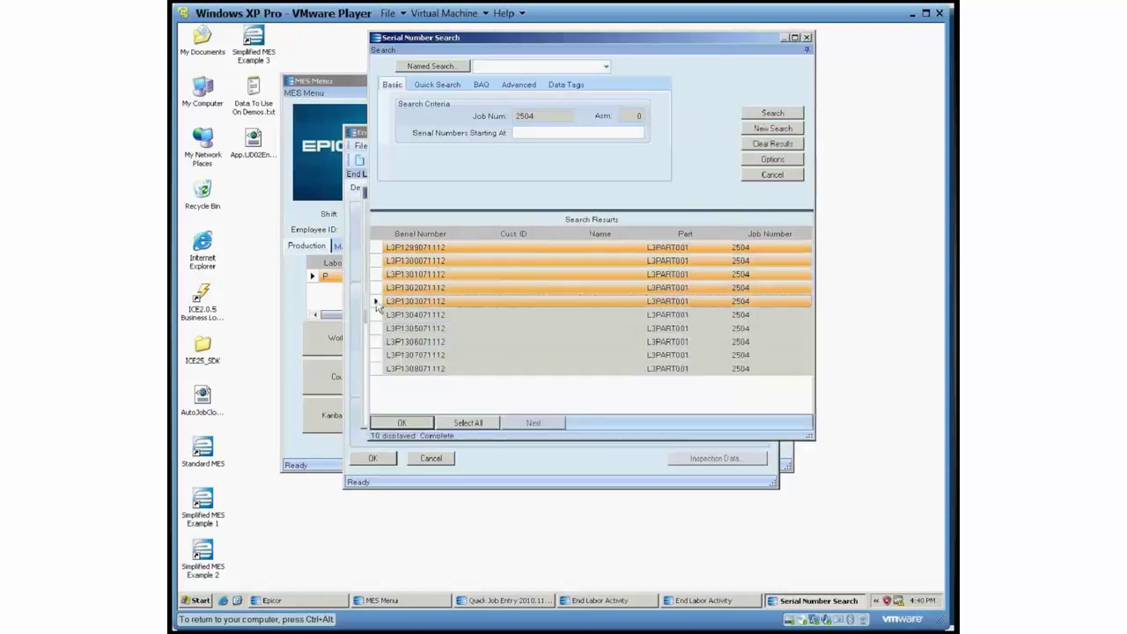
pyautogui.click(407, 425)
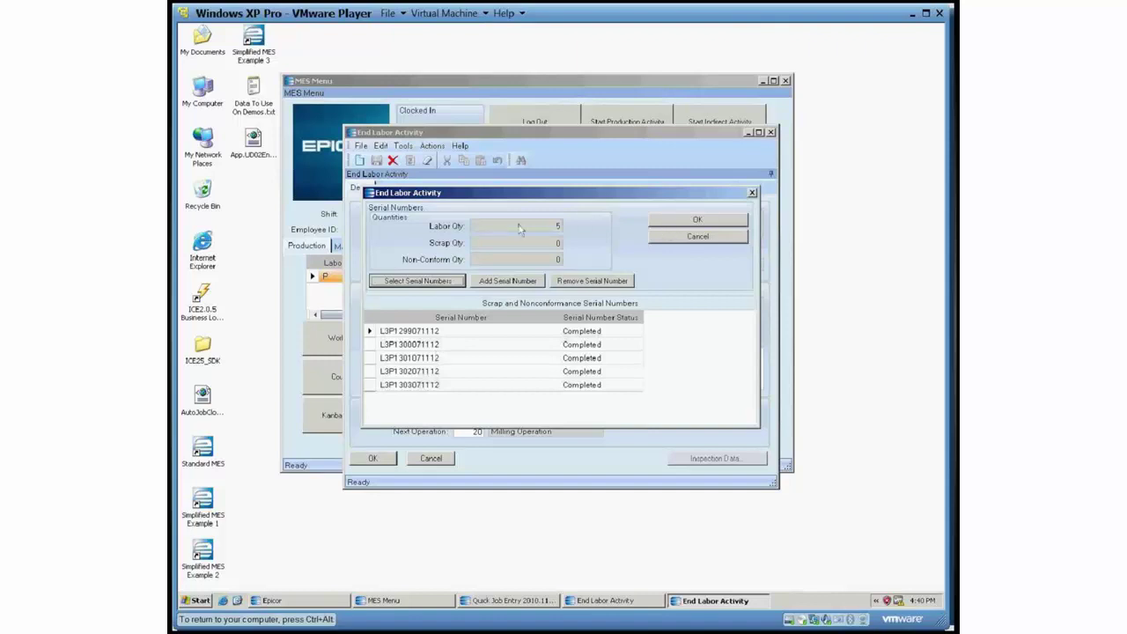
pyautogui.click(720, 224)
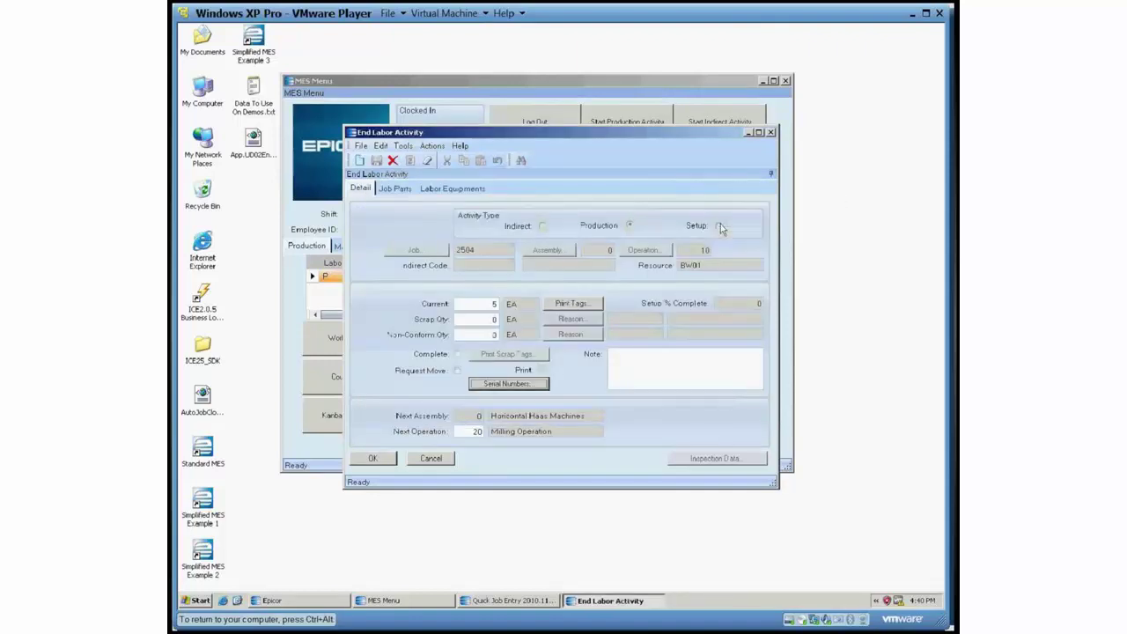
pyautogui.click(380, 457)
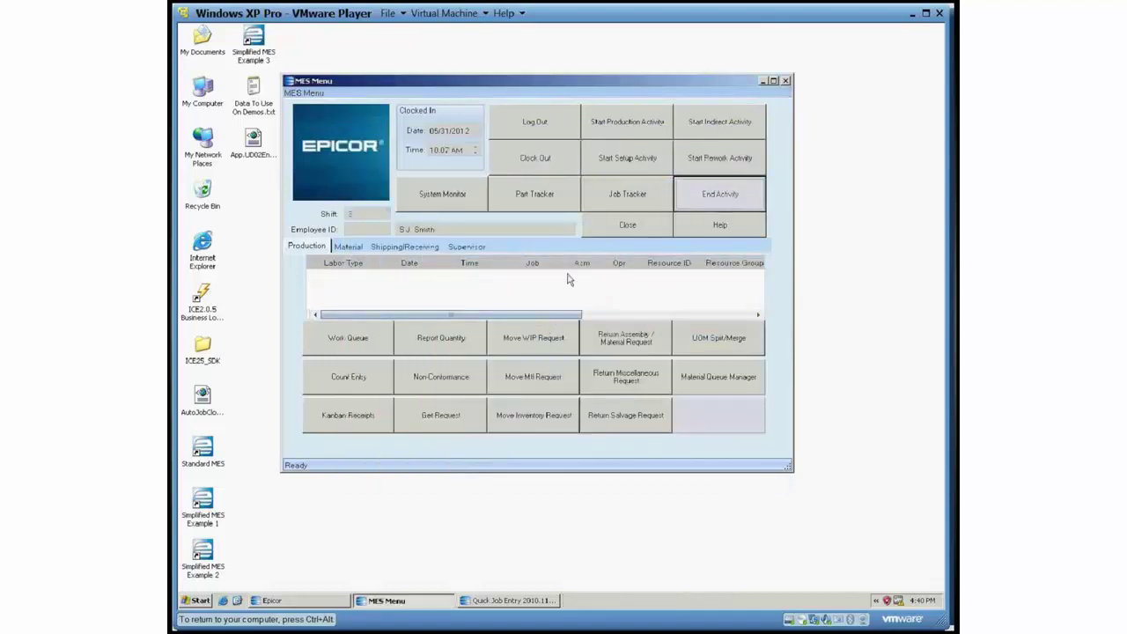
# Step: Start production on job 2504 operation 20 Milling, then open its End Activity form
pyautogui.click(627, 126)
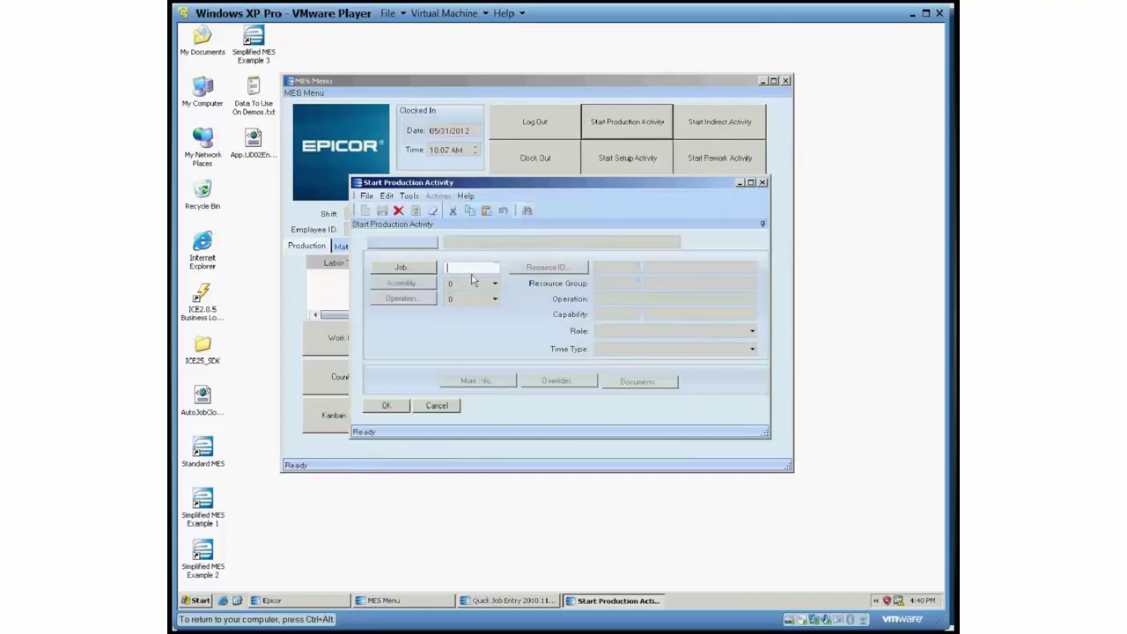
pyautogui.write('2504')
pyautogui.press('Tab')
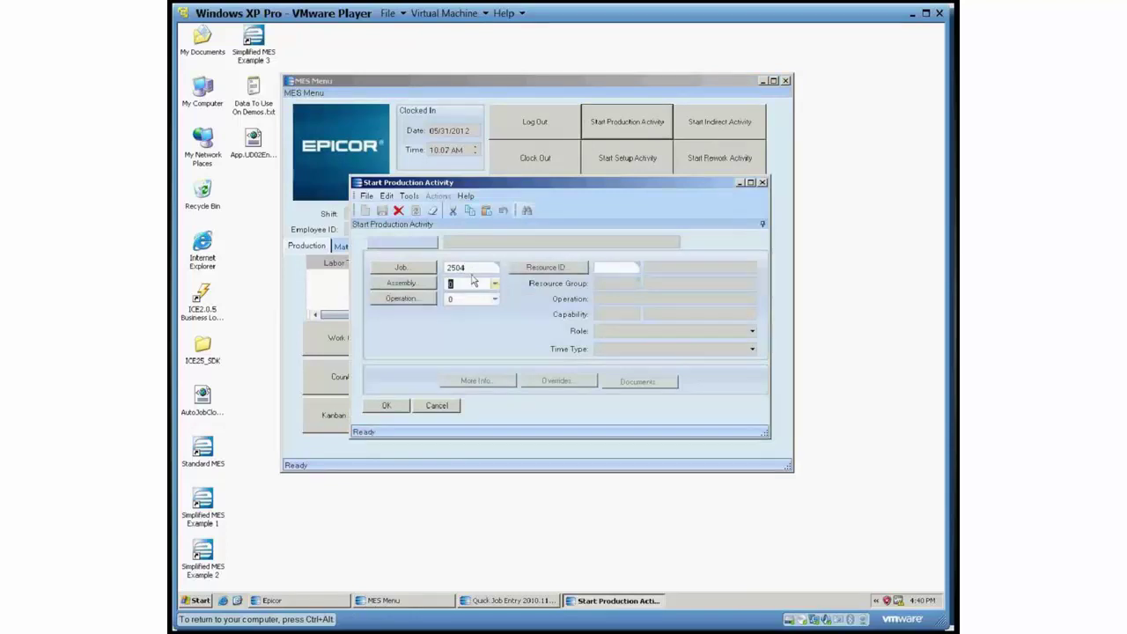
pyautogui.click(495, 299)
pyautogui.click(493, 332)
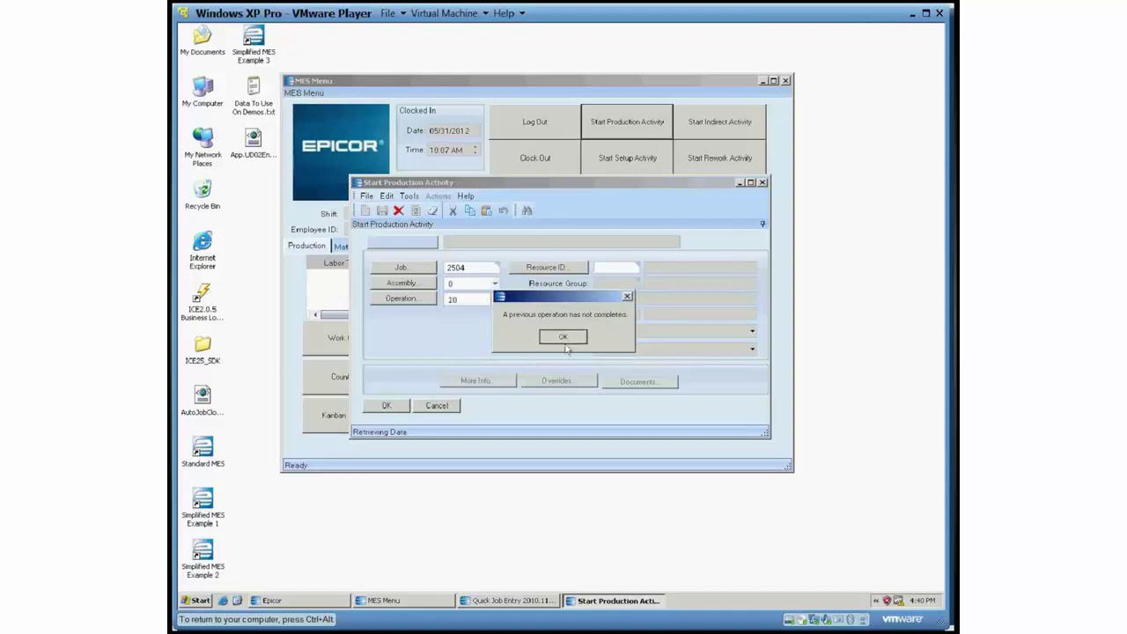
pyautogui.press('Return')
pyautogui.click(370, 406)
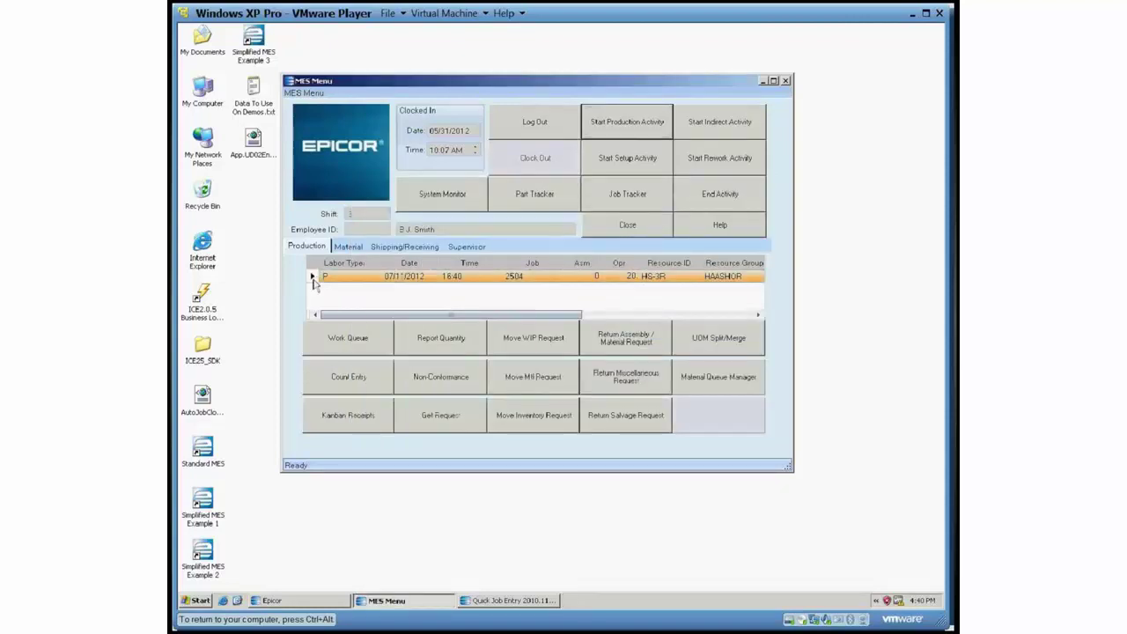
pyautogui.click(736, 194)
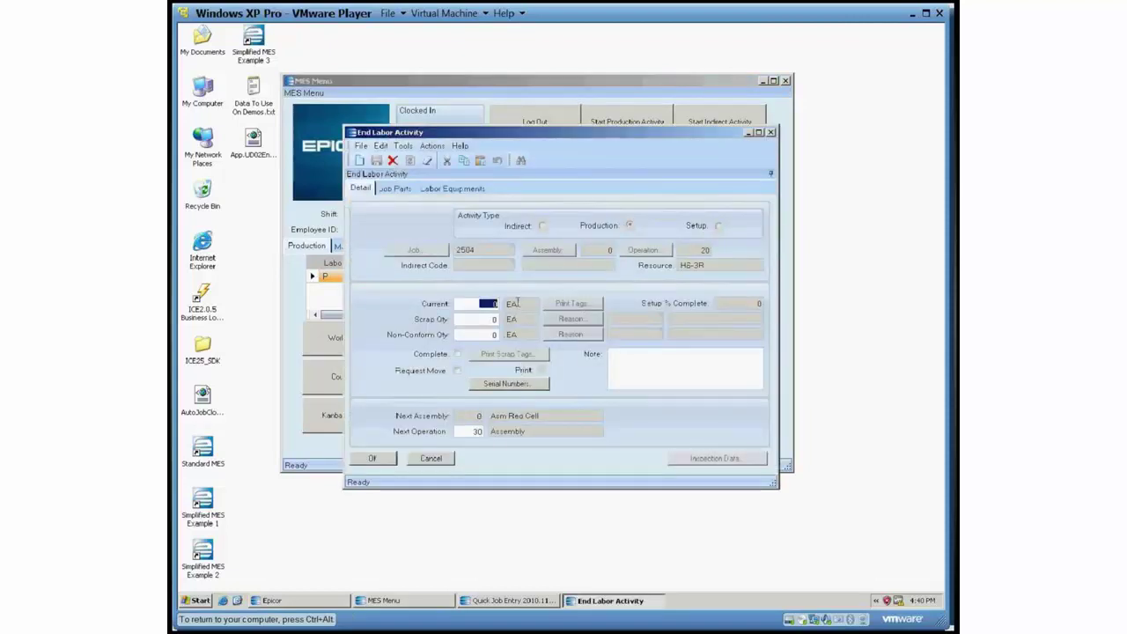
# Step: Report 3 completed and 2 nonconforming with reason Planned Scrap (SCPLN)
pyautogui.write('3')
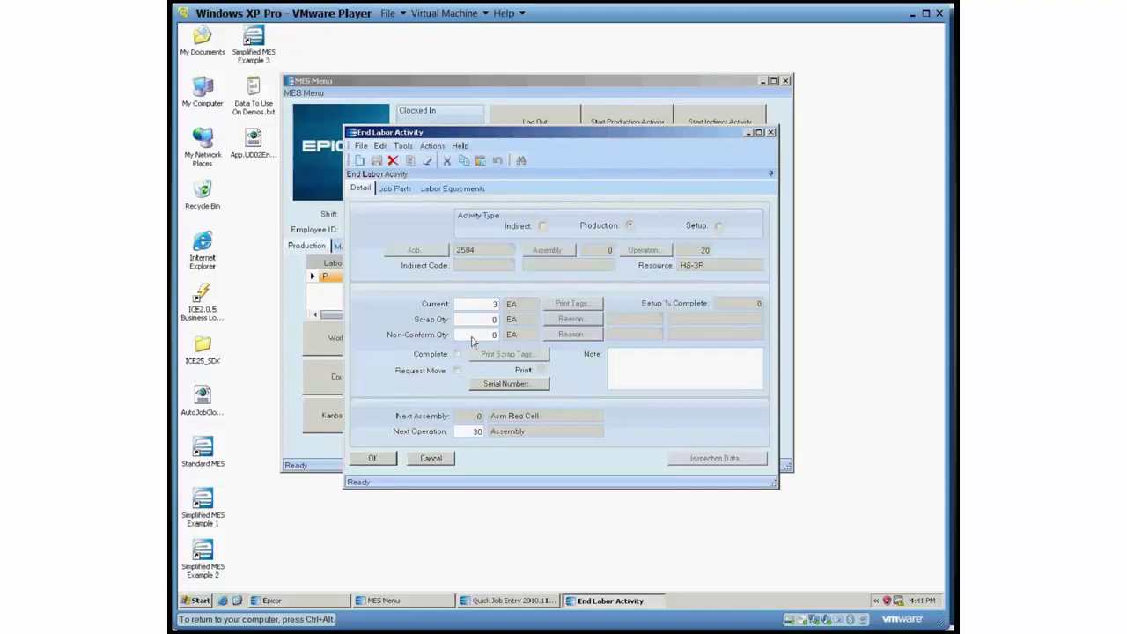
pyautogui.click(471, 338)
pyautogui.write('2')
pyautogui.press('Tab')
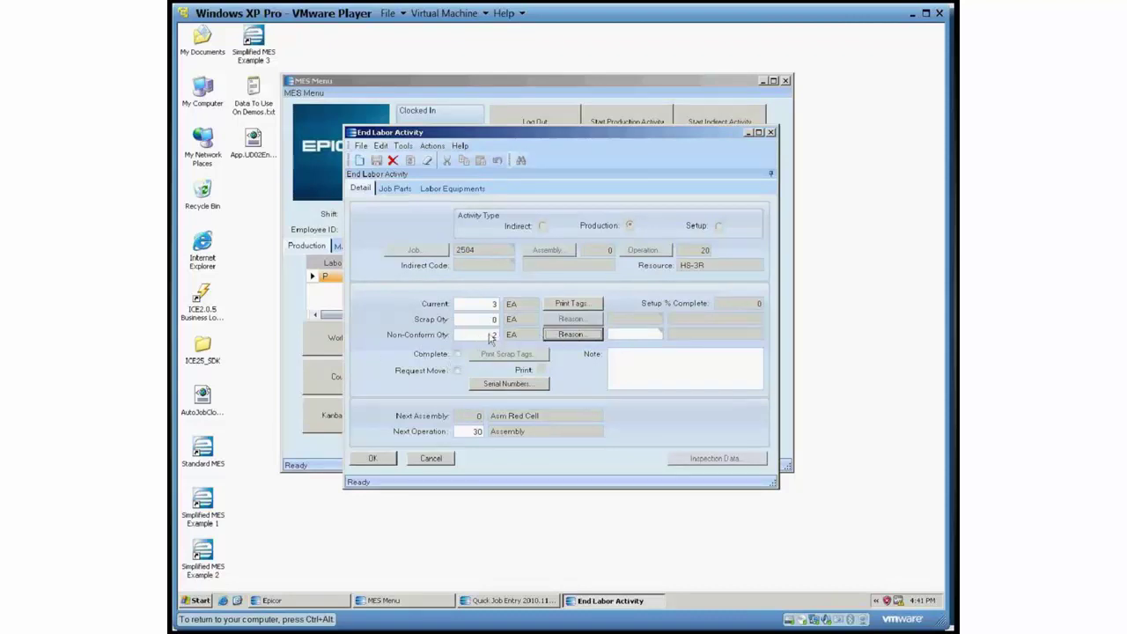
pyautogui.click(566, 337)
pyautogui.click(683, 93)
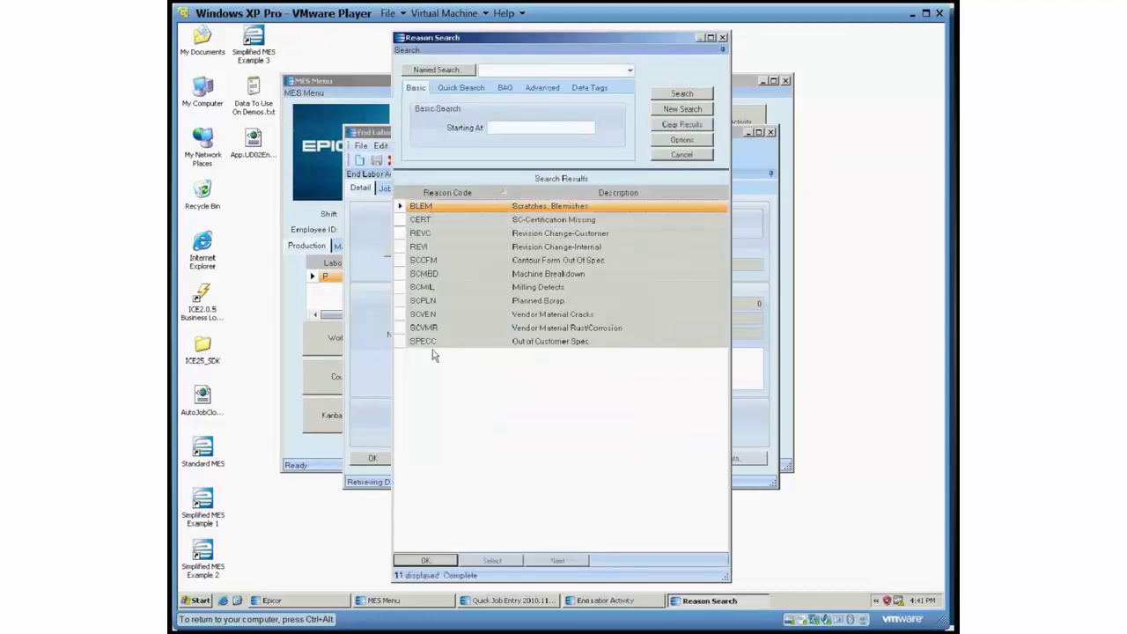
pyautogui.doubleClick(423, 300)
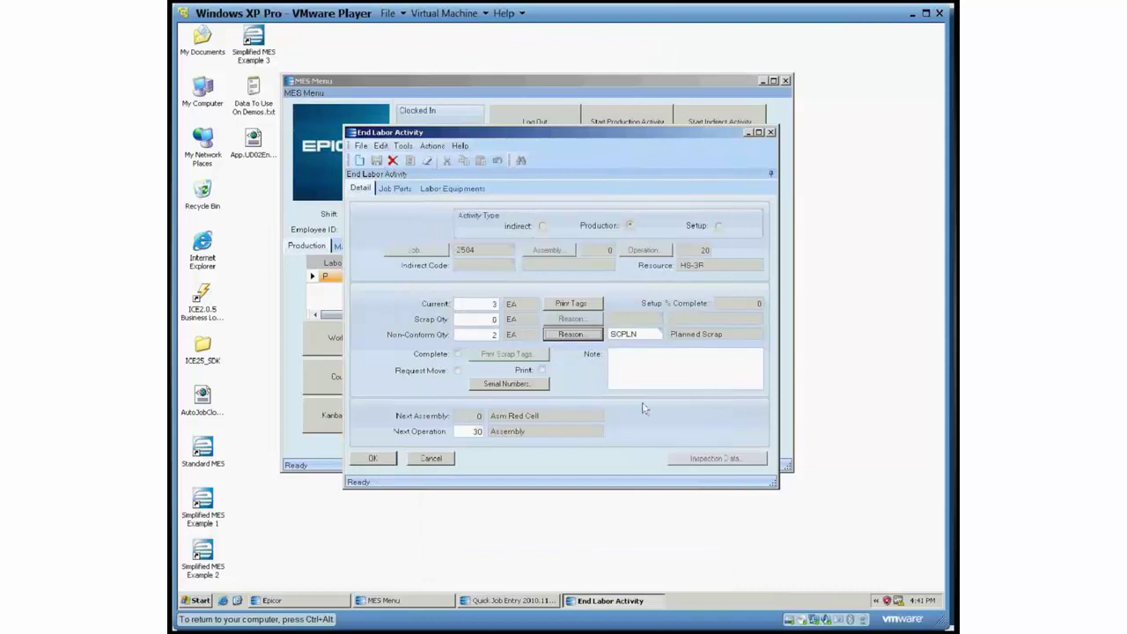
pyautogui.click(518, 387)
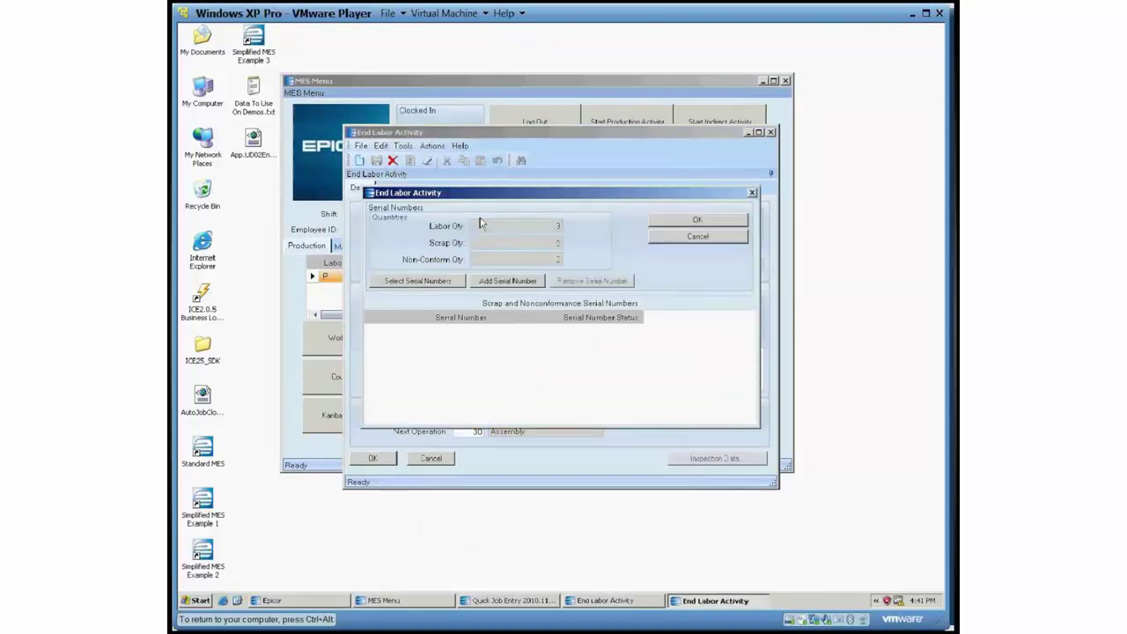
pyautogui.moveTo(477, 195); pyautogui.dragTo(451, 143)
pyautogui.click(405, 224)
pyautogui.click(710, 112)
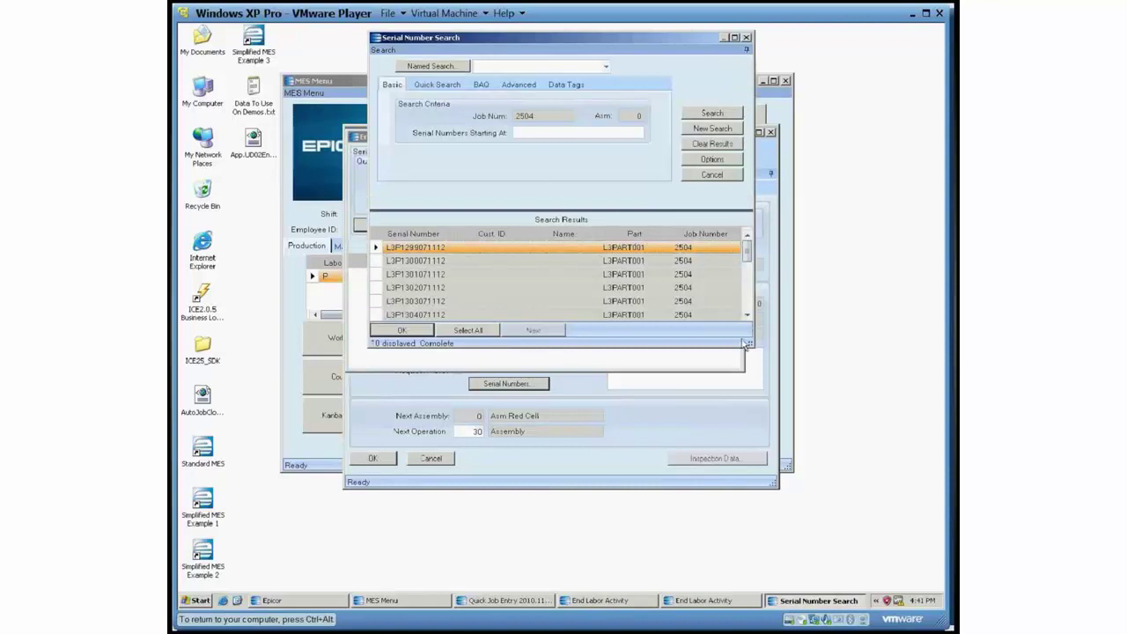
pyautogui.moveTo(746, 343); pyautogui.dragTo(841, 510)
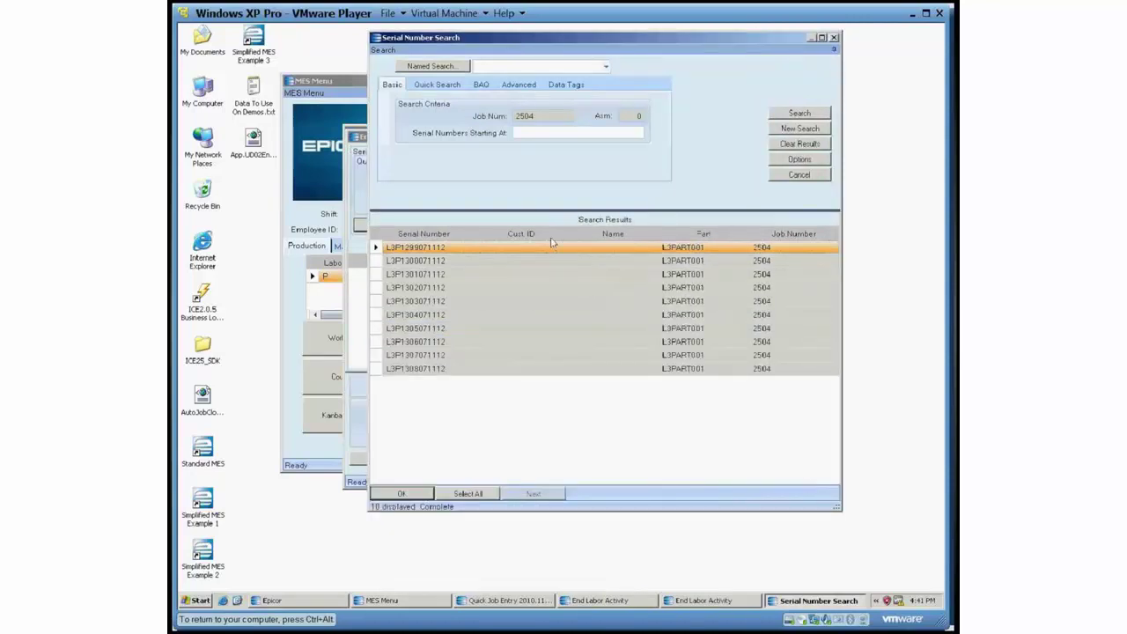
pyautogui.click(451, 315)
pyautogui.click(455, 368)
pyautogui.click(463, 327)
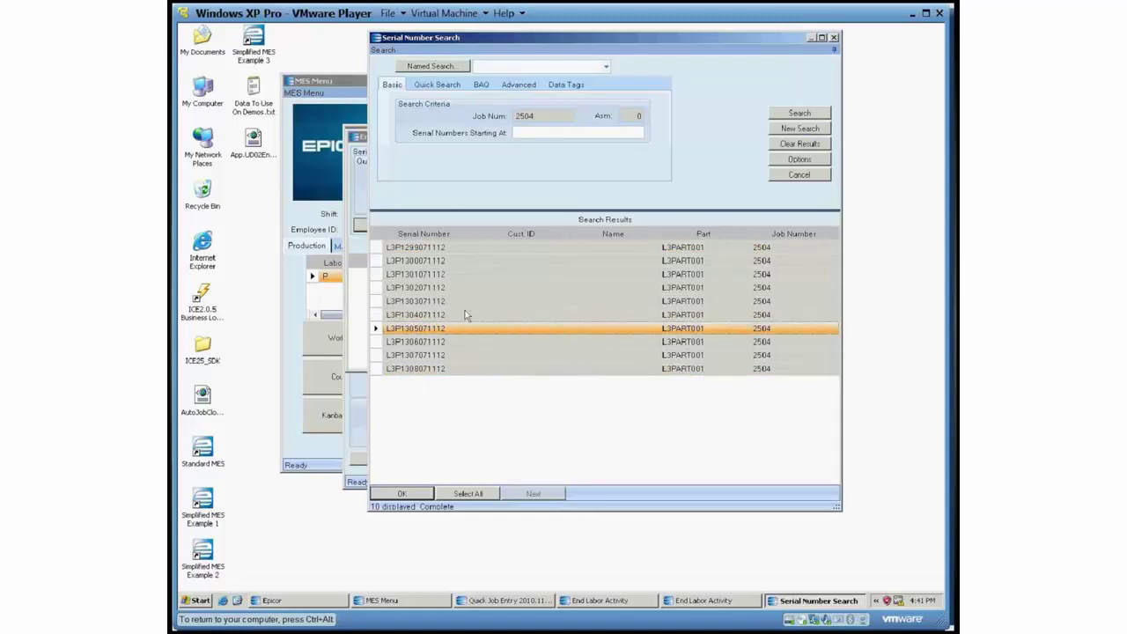
pyautogui.click(465, 314)
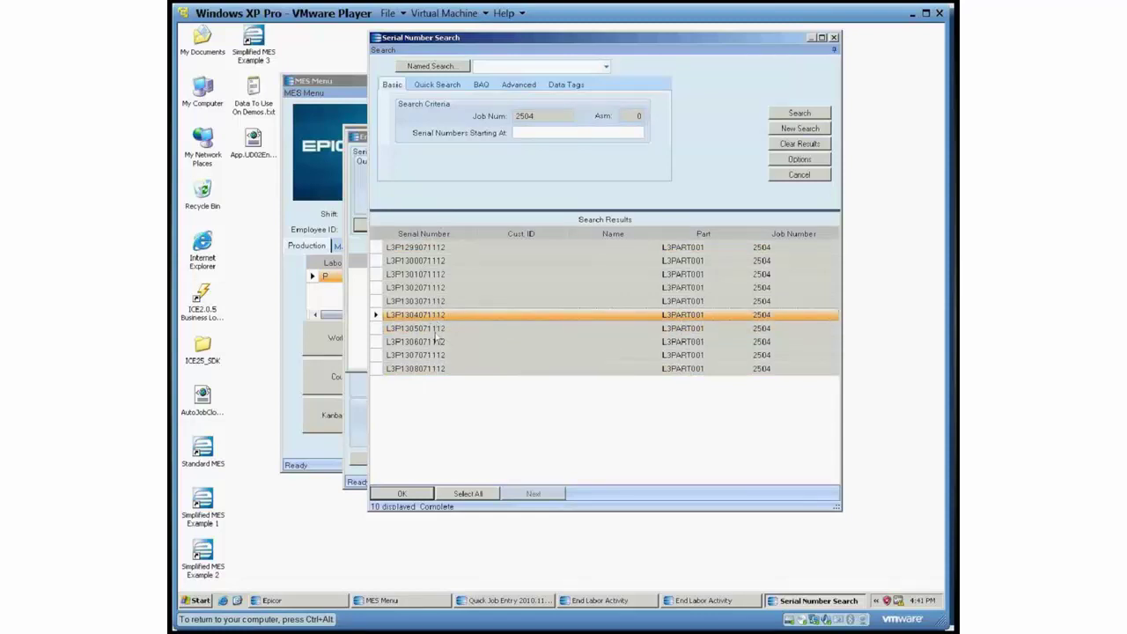
pyautogui.keyDown('shift'); pyautogui.click(449, 368); pyautogui.keyUp('shift')
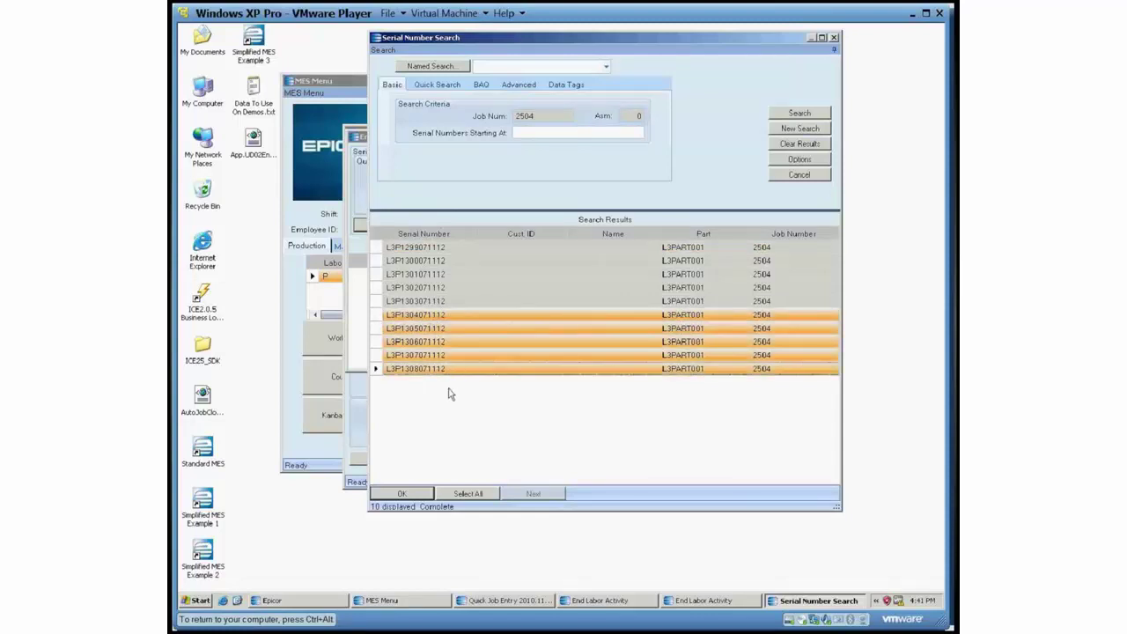
pyautogui.click(412, 495)
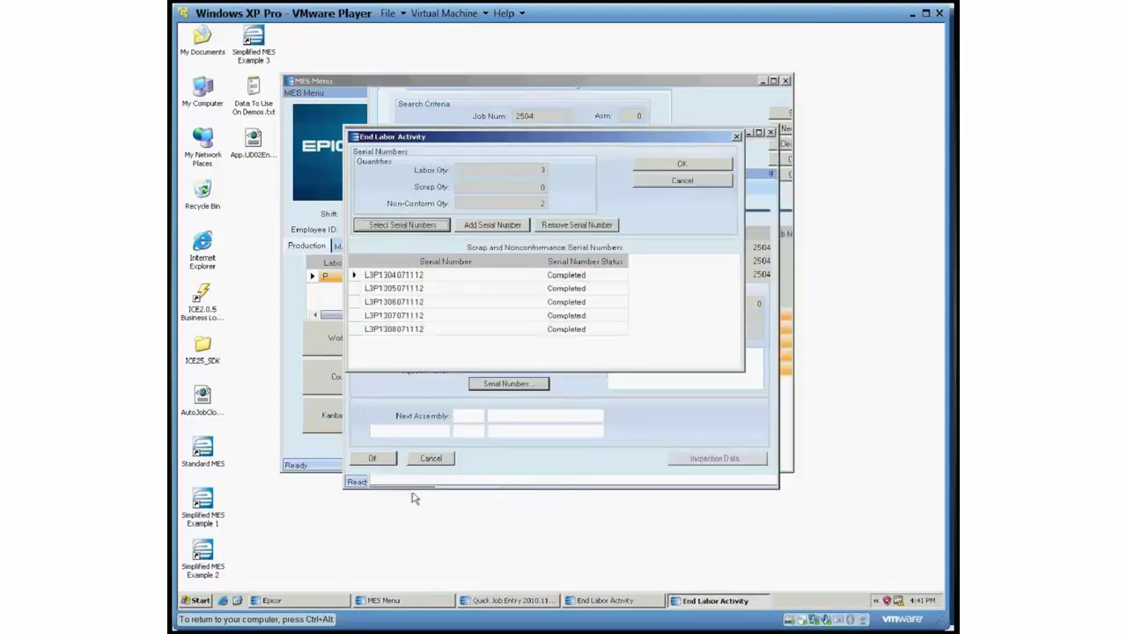
pyautogui.click(623, 315)
pyautogui.click(595, 344)
pyautogui.click(623, 329)
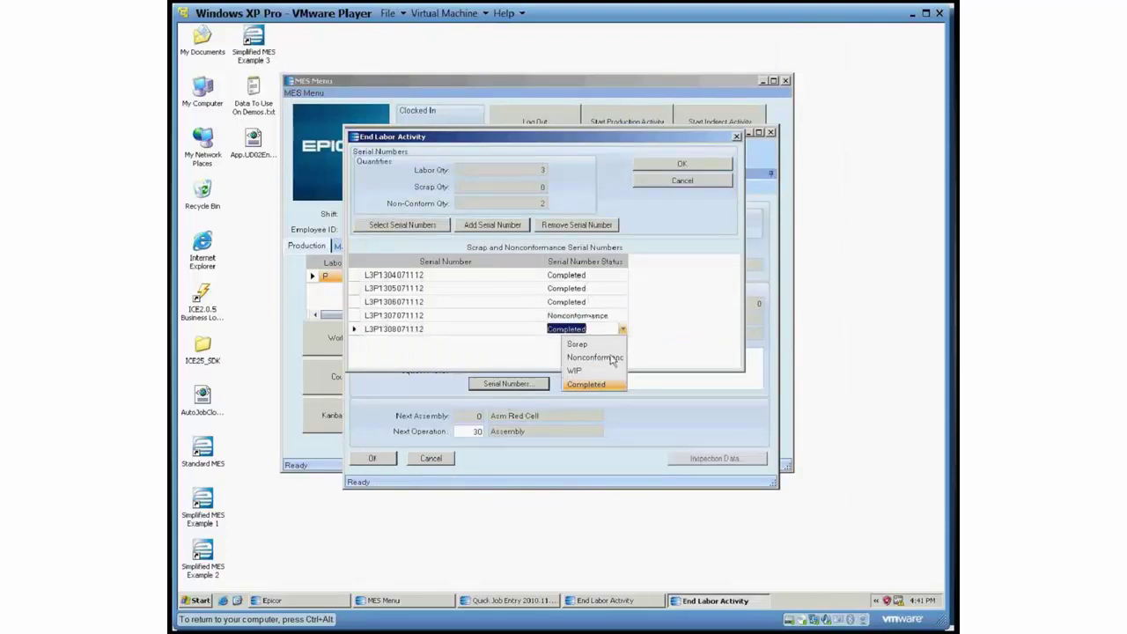
pyautogui.click(597, 357)
pyautogui.click(681, 166)
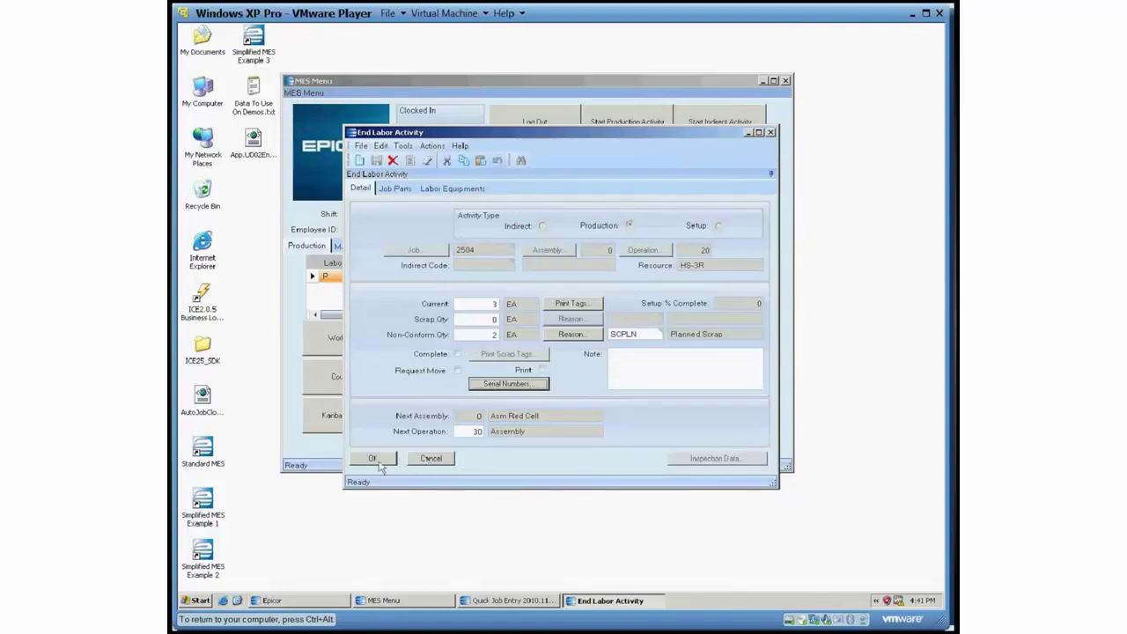
# Step: Submit the operation 20 report and start production on job 2504 operation 30 Assembly
pyautogui.click(377, 462)
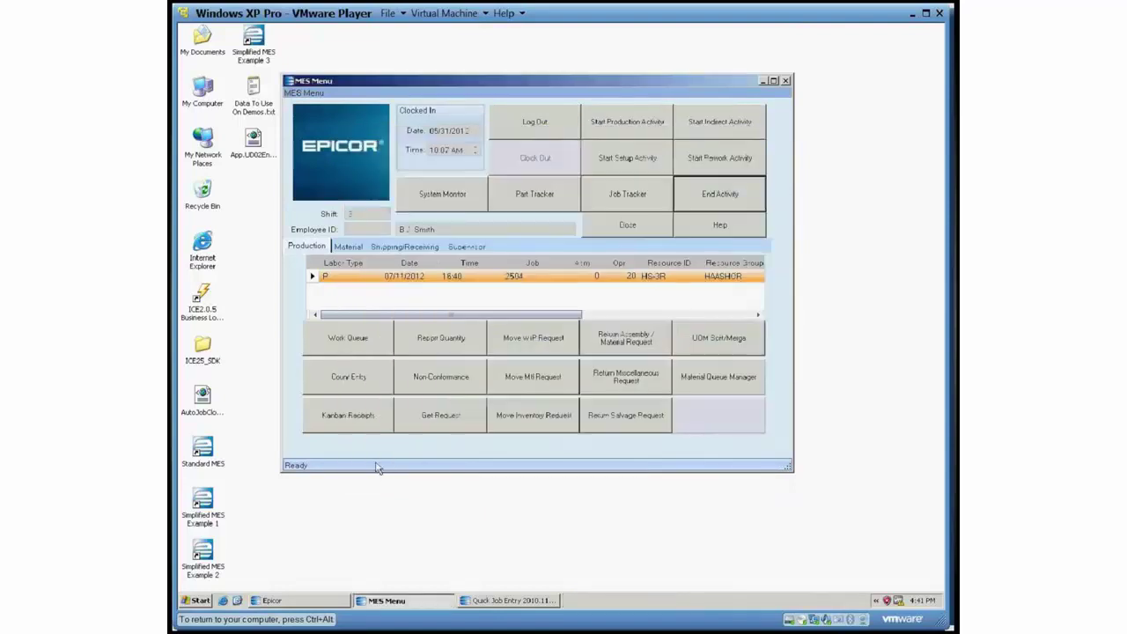
pyautogui.click(630, 126)
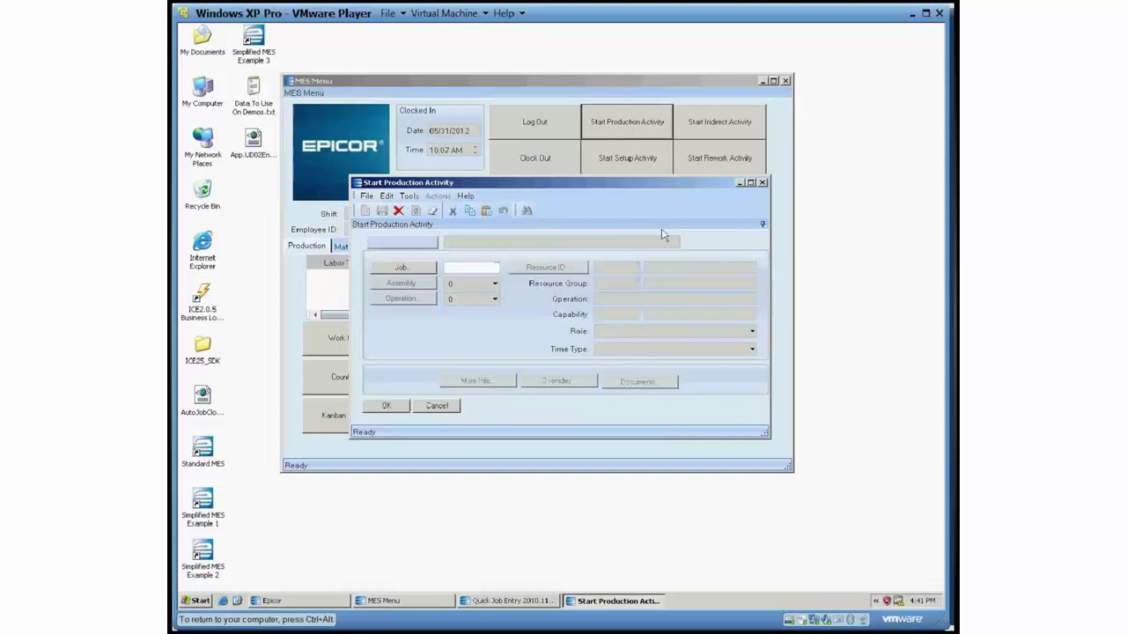
pyautogui.write('2504')
pyautogui.press('Tab')
pyautogui.click(495, 300)
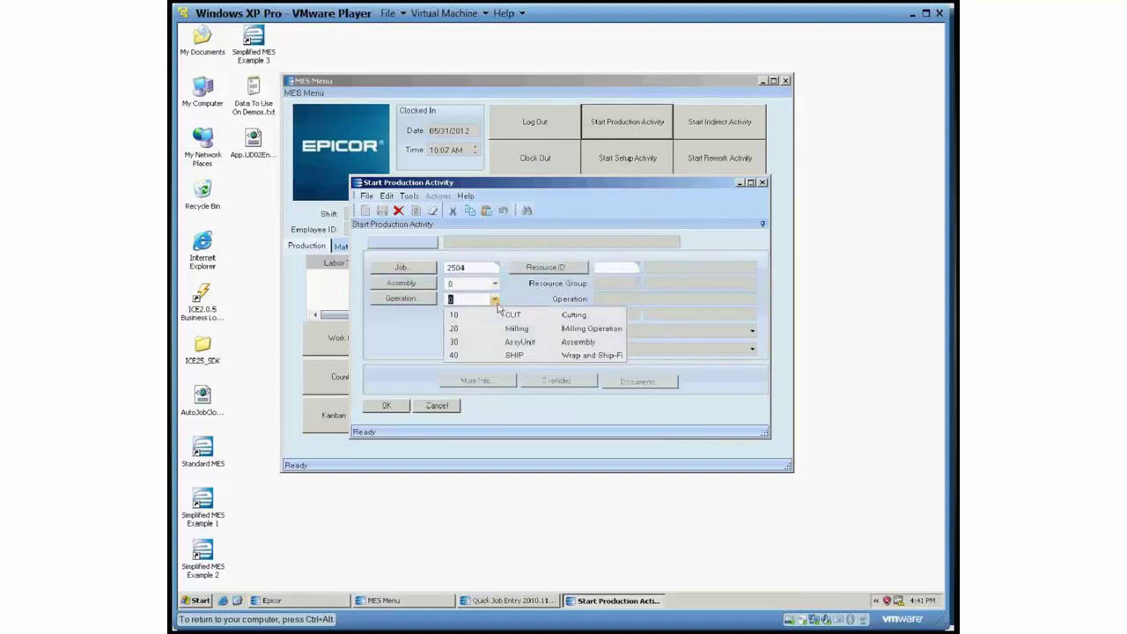
pyautogui.click(461, 342)
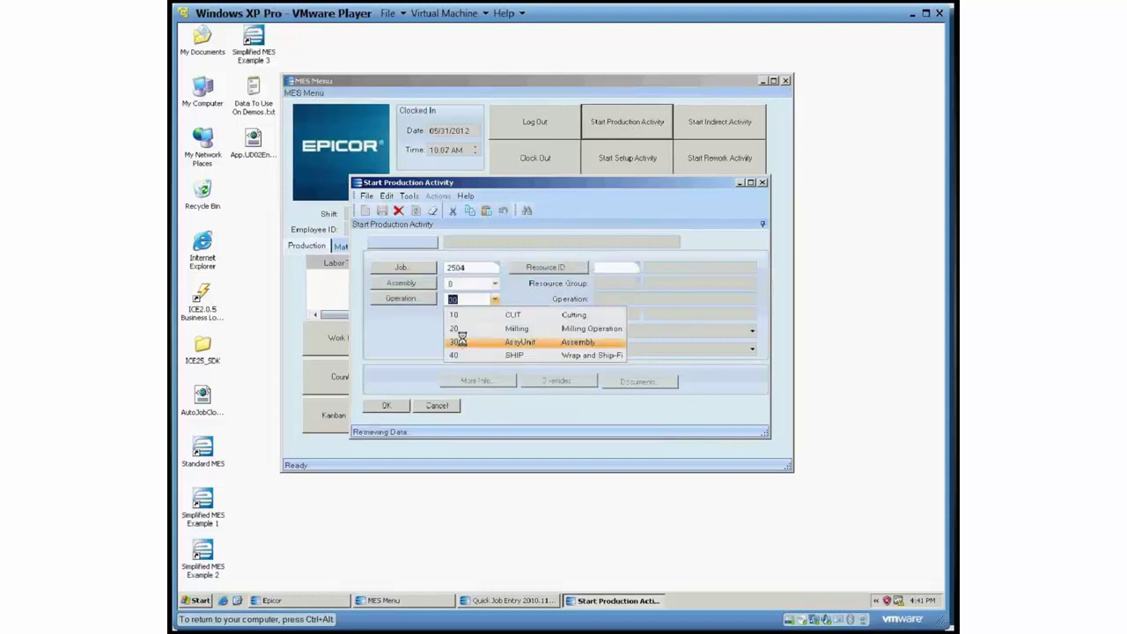
pyautogui.click(386, 405)
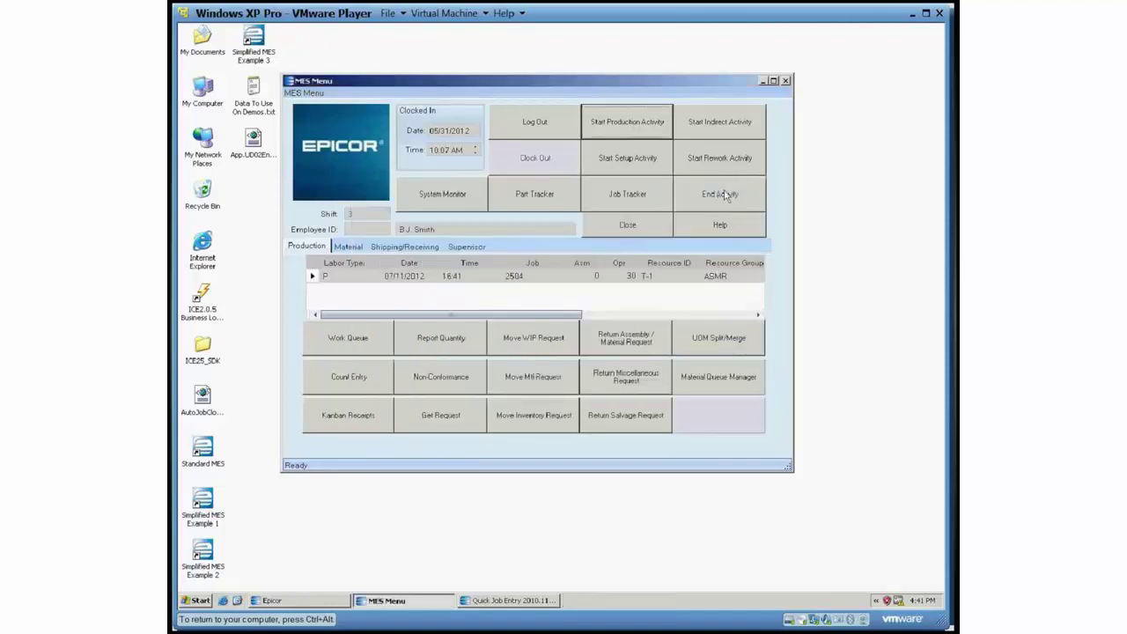
# Step: End operation 30 with 10 completed, assigning all job 2504 serial numbers
pyautogui.click(720, 193)
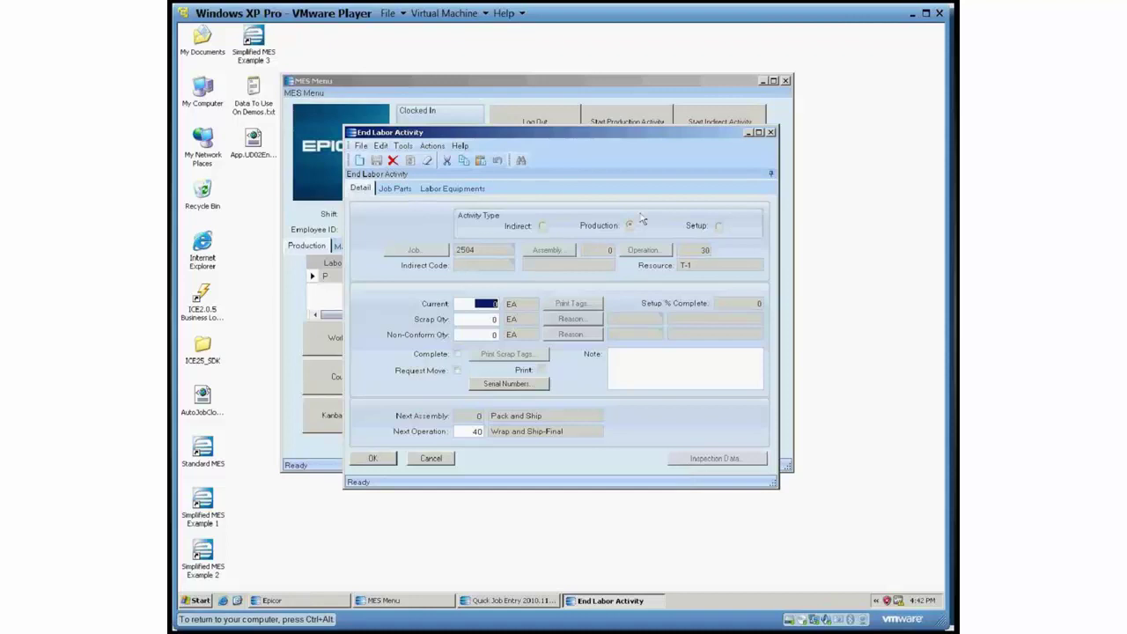
pyautogui.write('10')
pyautogui.press('Tab')
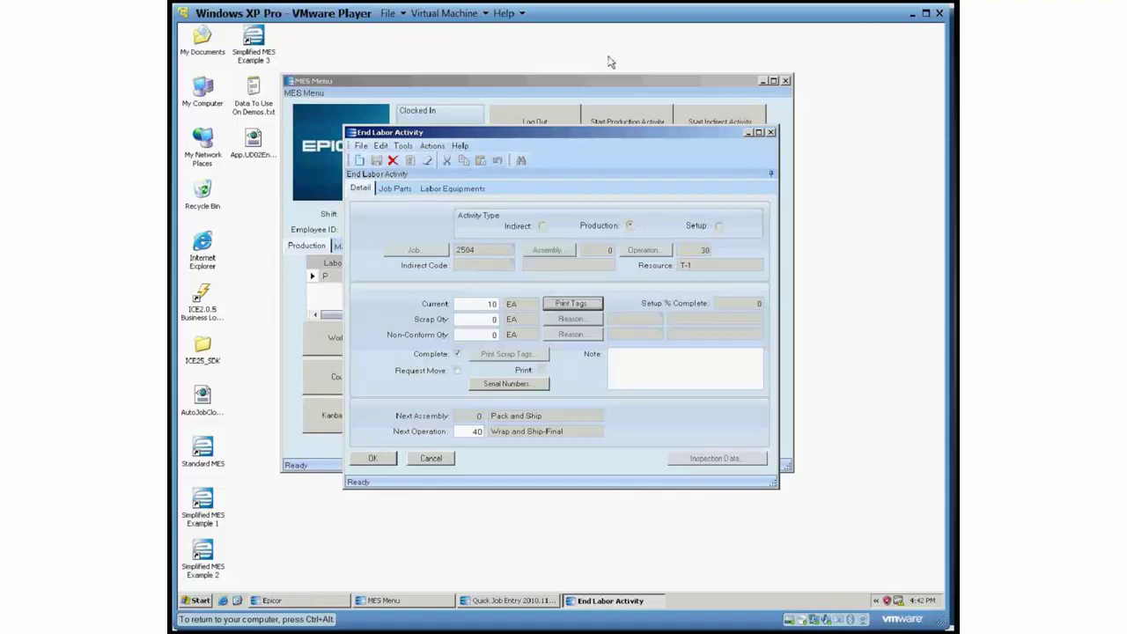
pyautogui.click(487, 385)
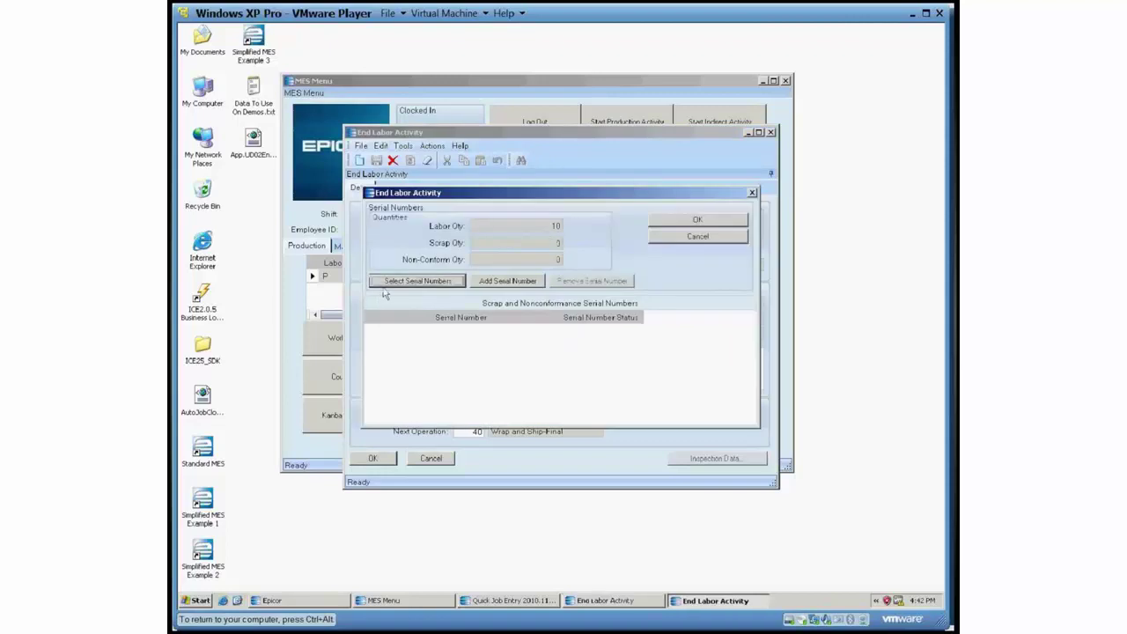
pyautogui.click(388, 283)
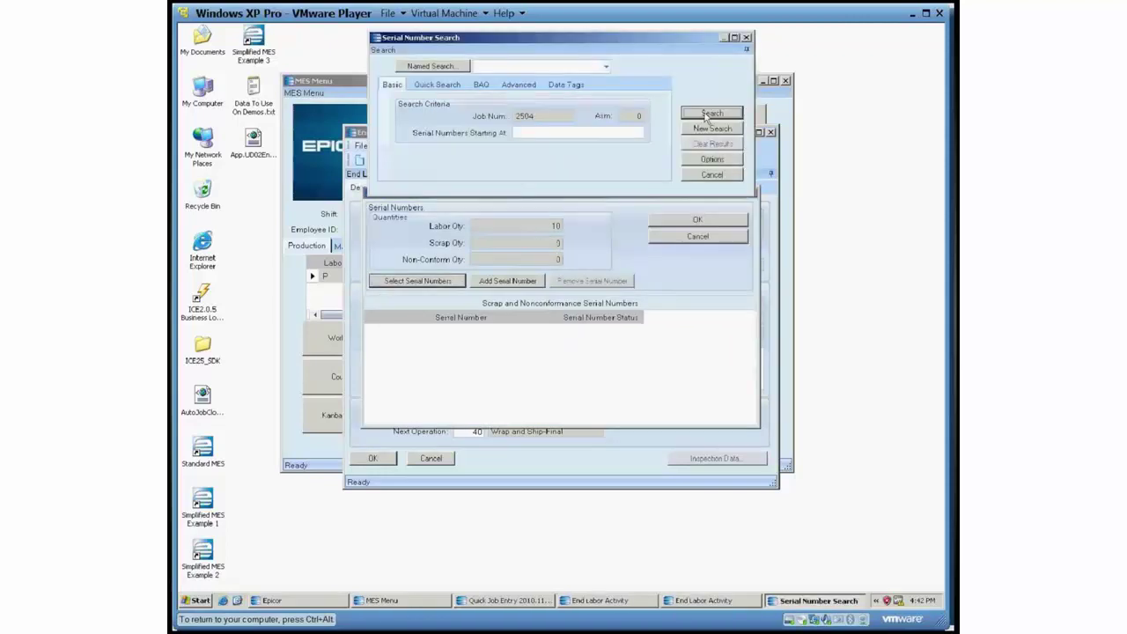
pyautogui.click(709, 115)
pyautogui.click(391, 465)
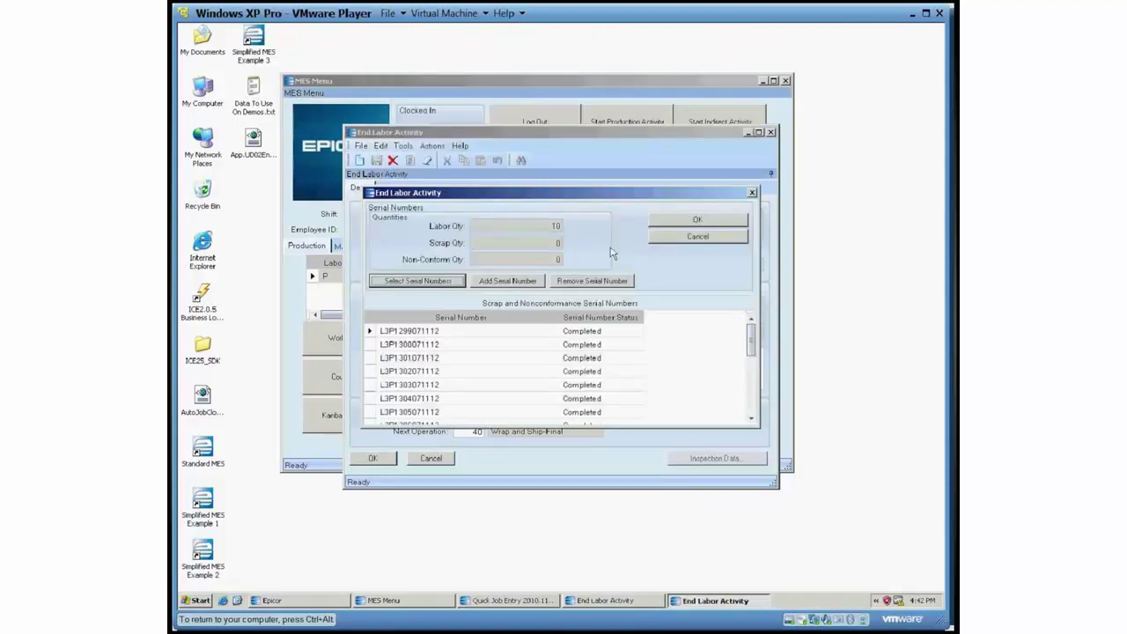
pyautogui.click(694, 221)
pyautogui.click(373, 458)
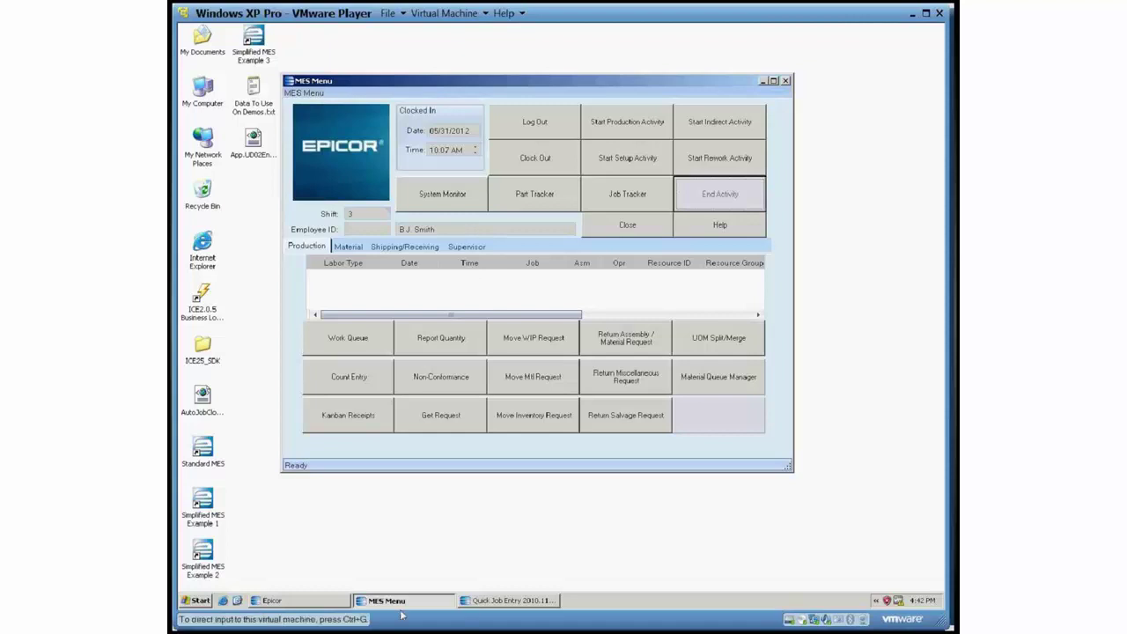
# Step: Remove 'XX' from EndActivityEntry's Called From in Process Calling Maintenance, then return to MES Menu
pyautogui.click(272, 601)
pyautogui.click(255, 425)
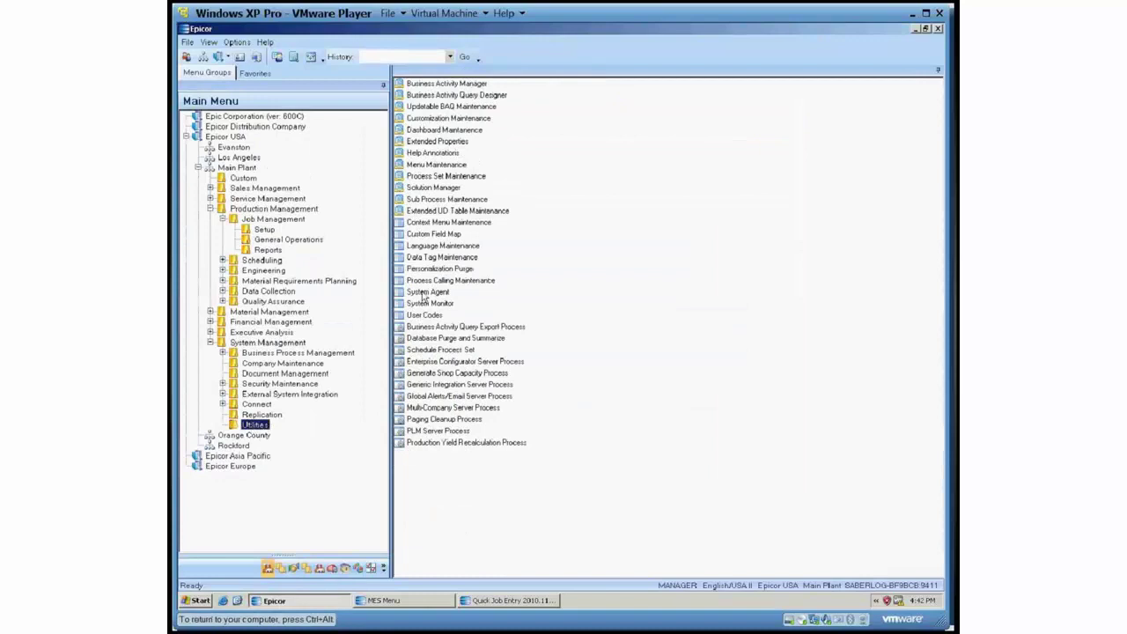
pyautogui.doubleClick(441, 280)
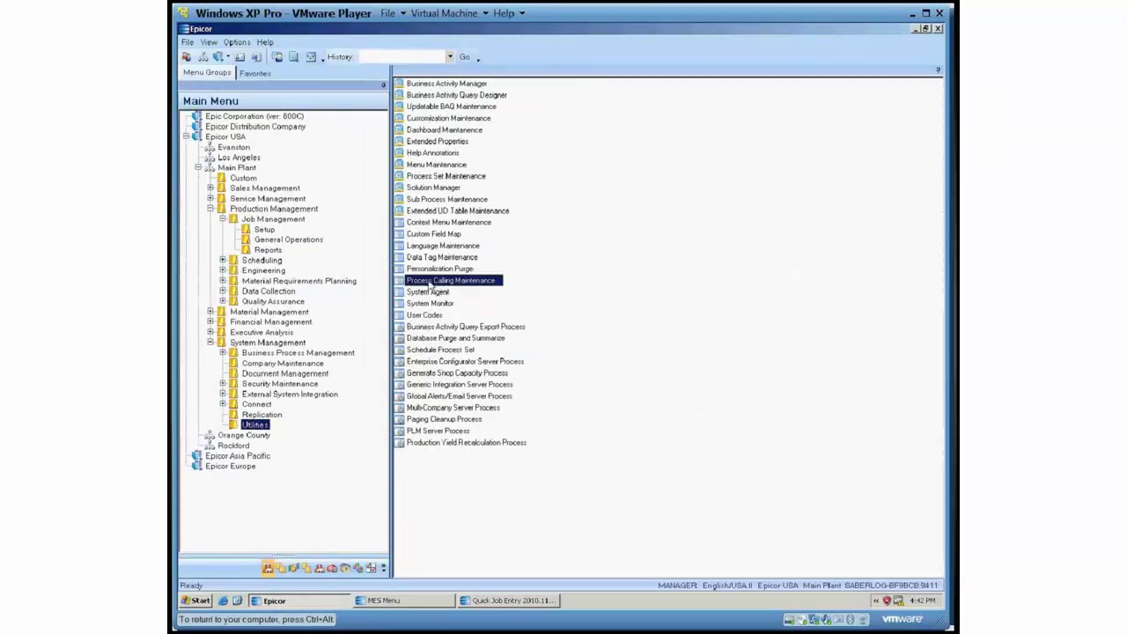
pyautogui.click(343, 240)
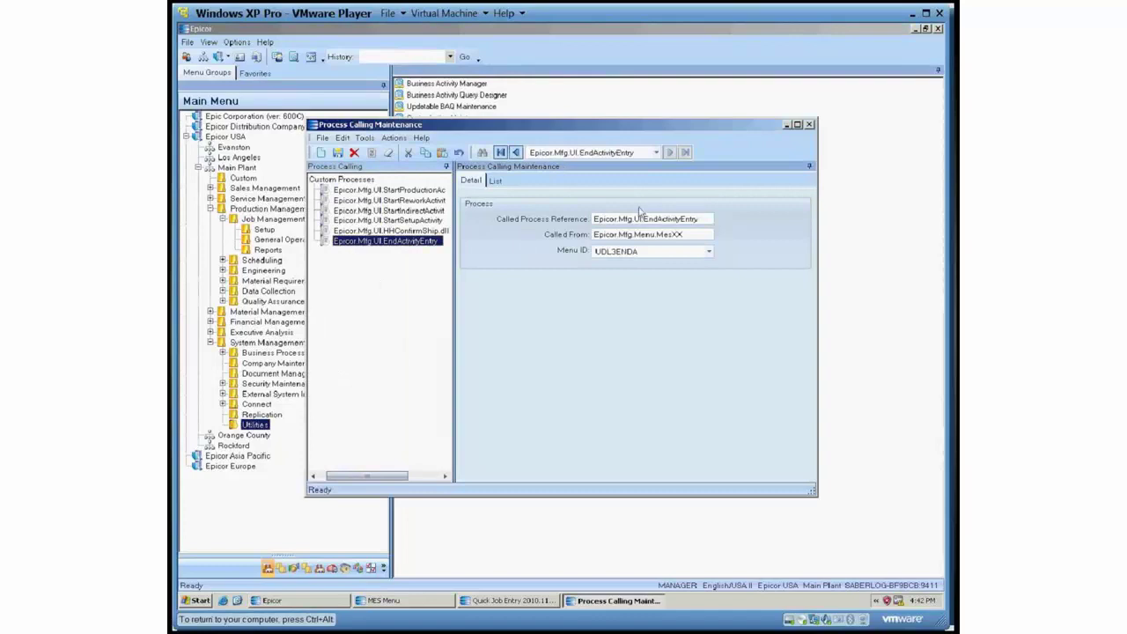
pyautogui.click(690, 233)
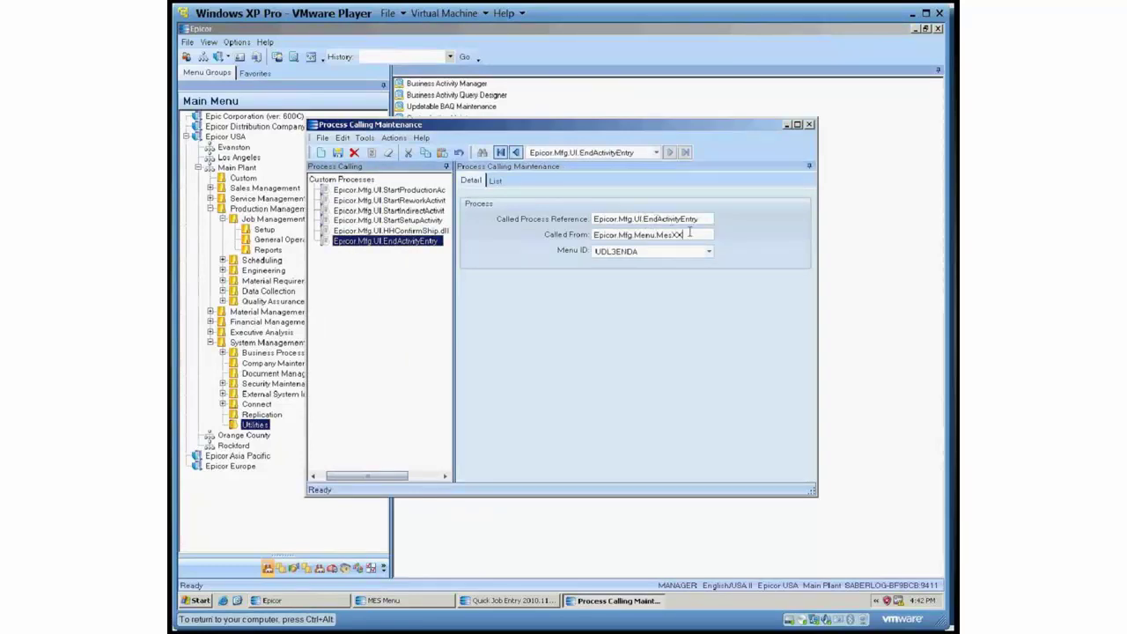
pyautogui.press('BackSpace')
pyautogui.press('BackSpace')
pyautogui.click(809, 124)
pyautogui.click(915, 29)
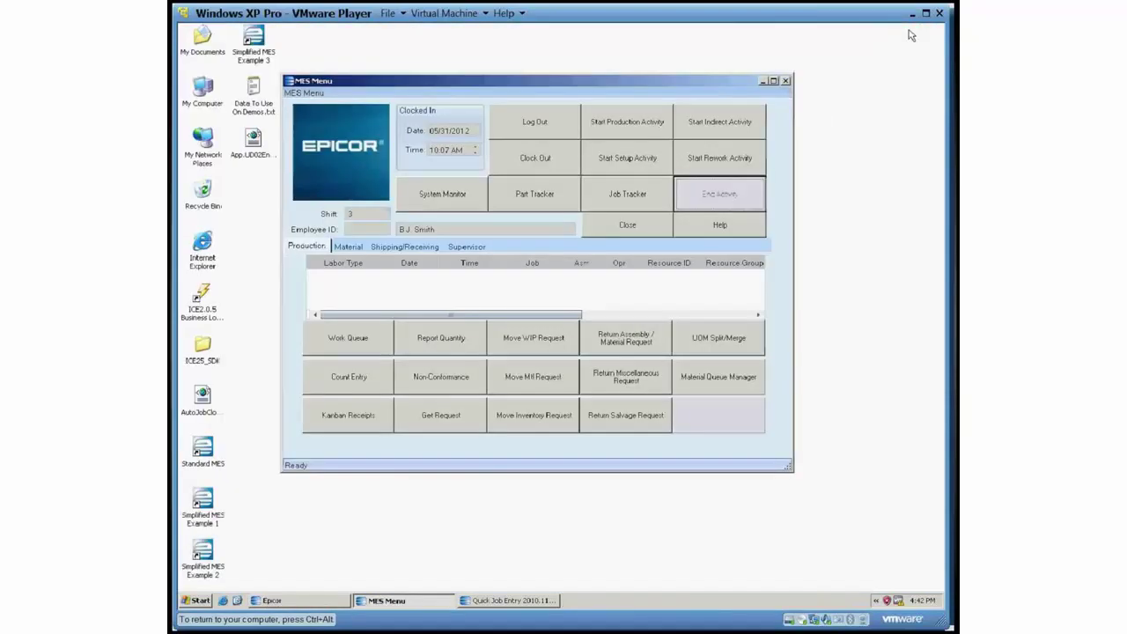
# Step: Create and save a new L3PART001 job of quantity 10, then assign its serial numbers
pyautogui.click(520, 601)
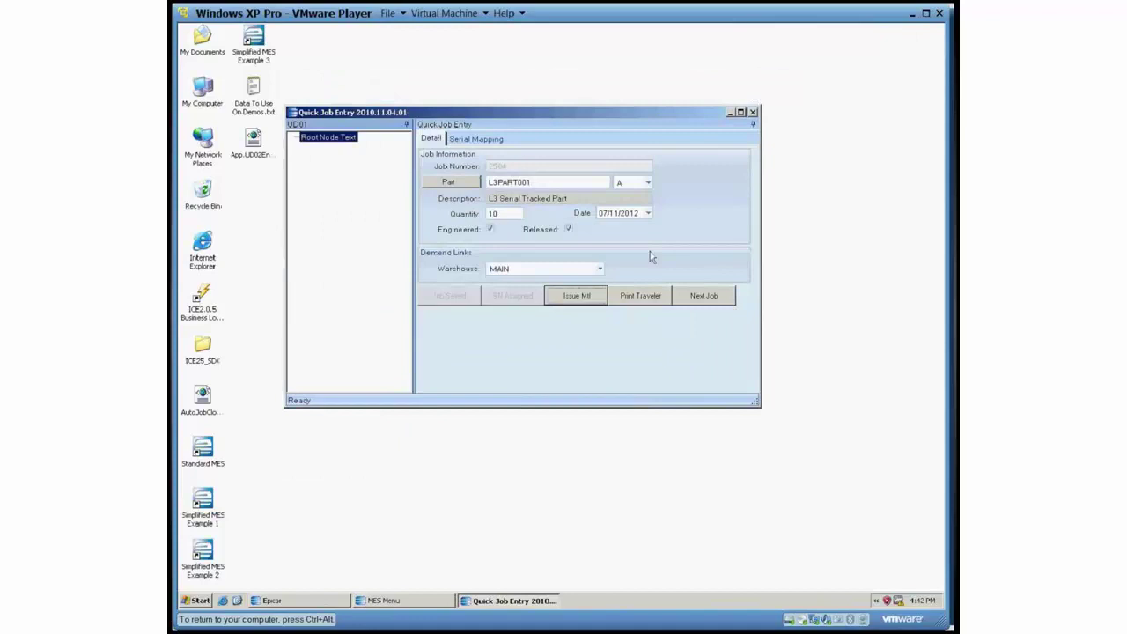
pyautogui.click(696, 297)
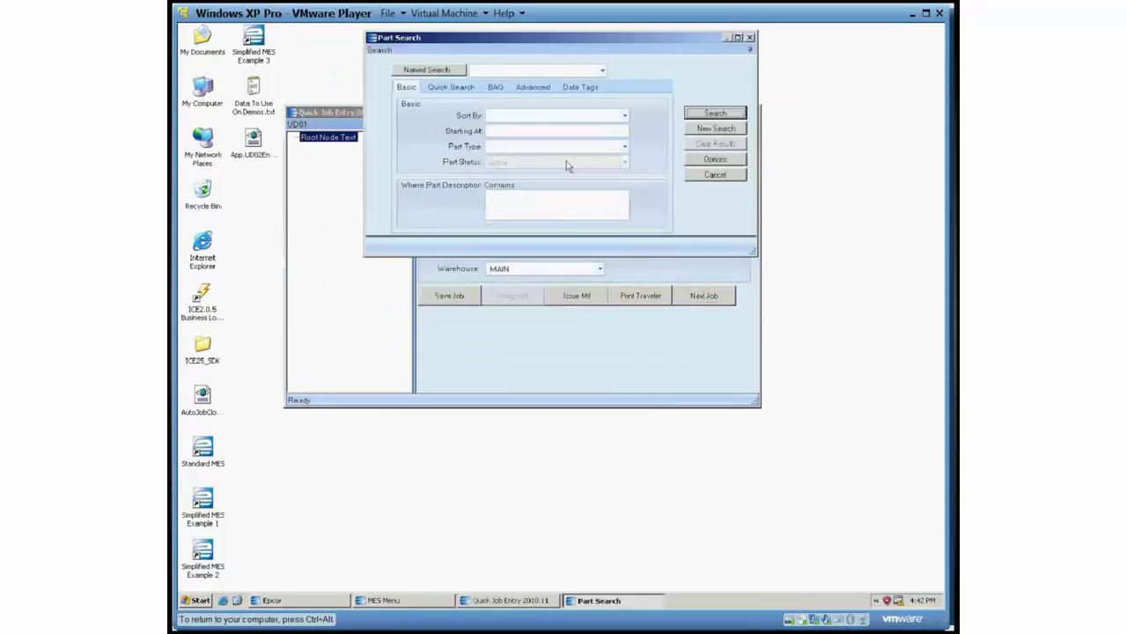
pyautogui.write('l3')
pyautogui.press('Return')
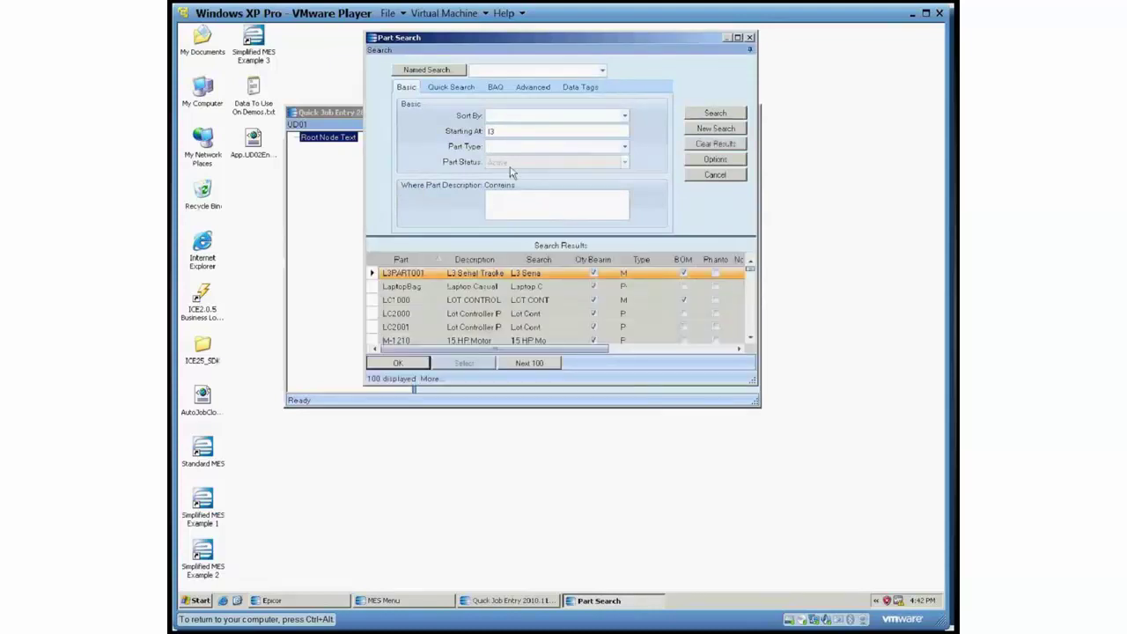
pyautogui.doubleClick(423, 272)
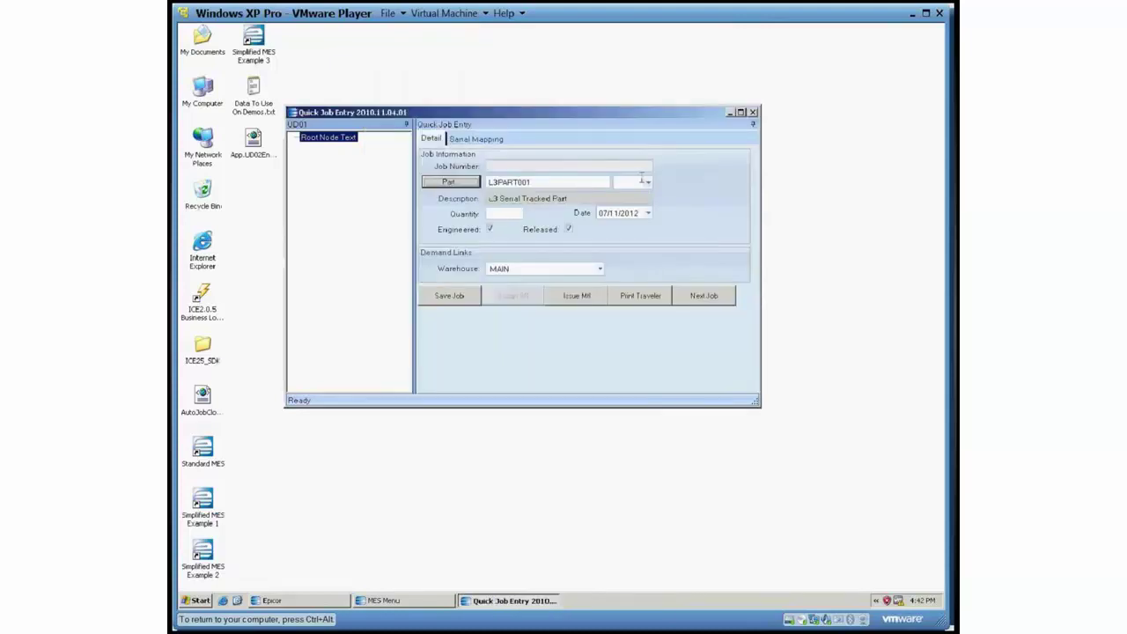
pyautogui.click(512, 213)
pyautogui.write('10')
pyautogui.click(452, 297)
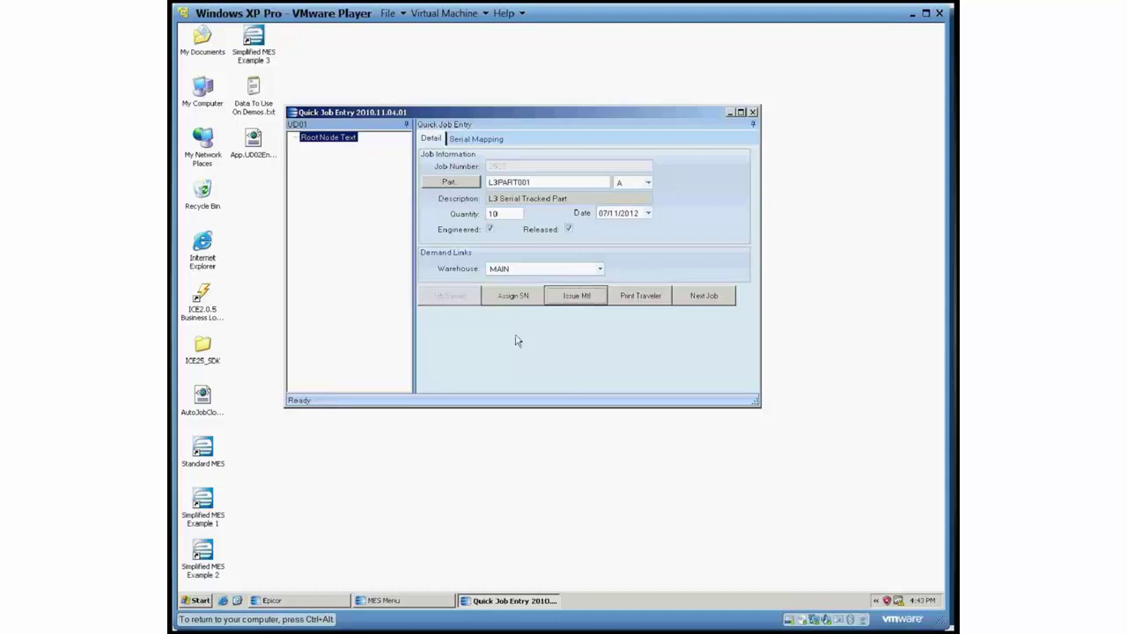
pyautogui.click(516, 298)
# Step: Start production on job 2505, operation 10 Cutting, and select its labor row
pyautogui.click(729, 113)
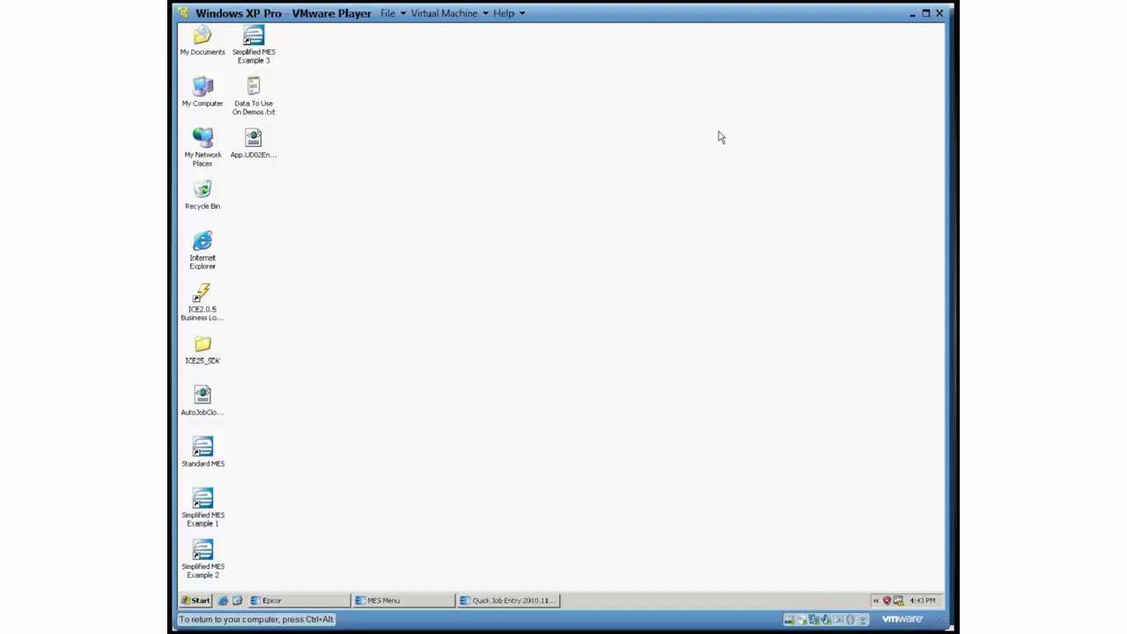
pyautogui.click(388, 600)
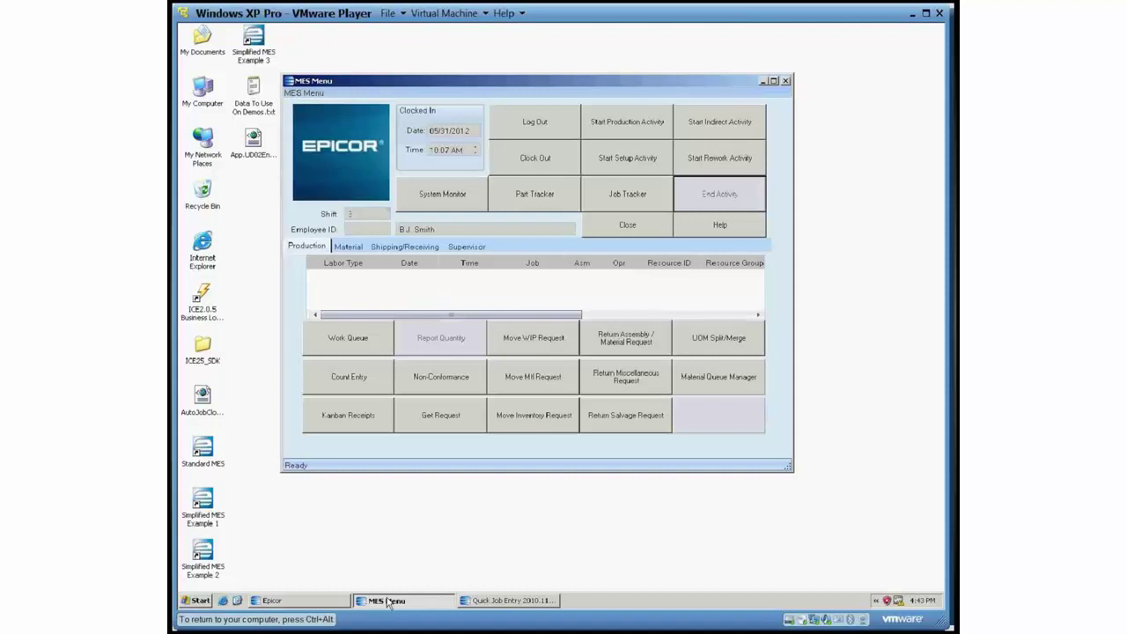
pyautogui.click(627, 121)
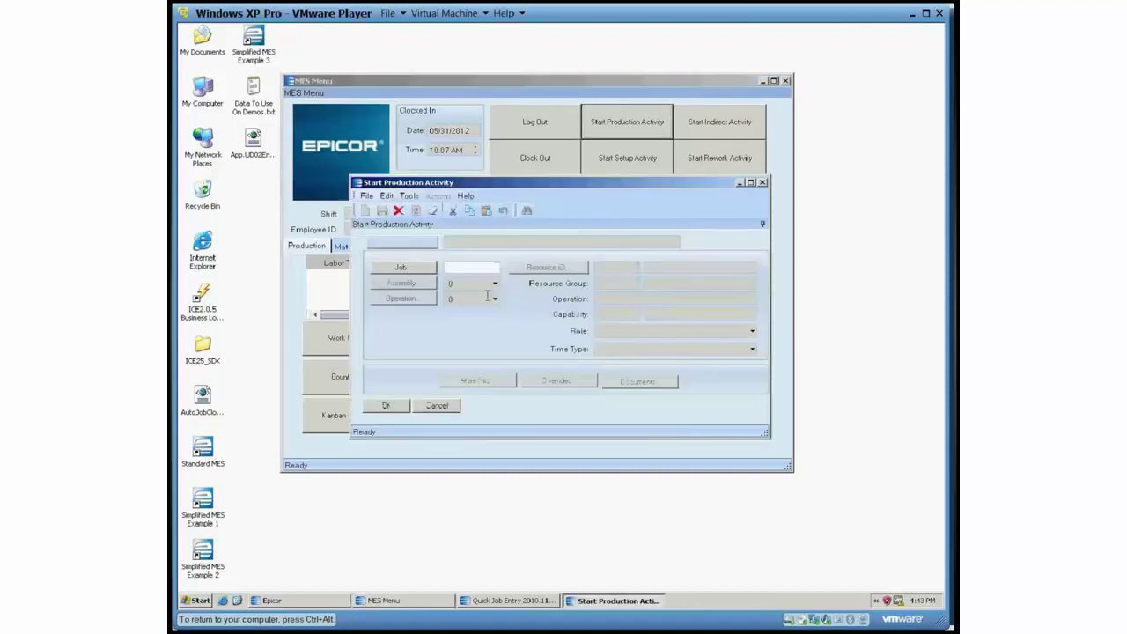
pyautogui.write('2505')
pyautogui.press('Tab')
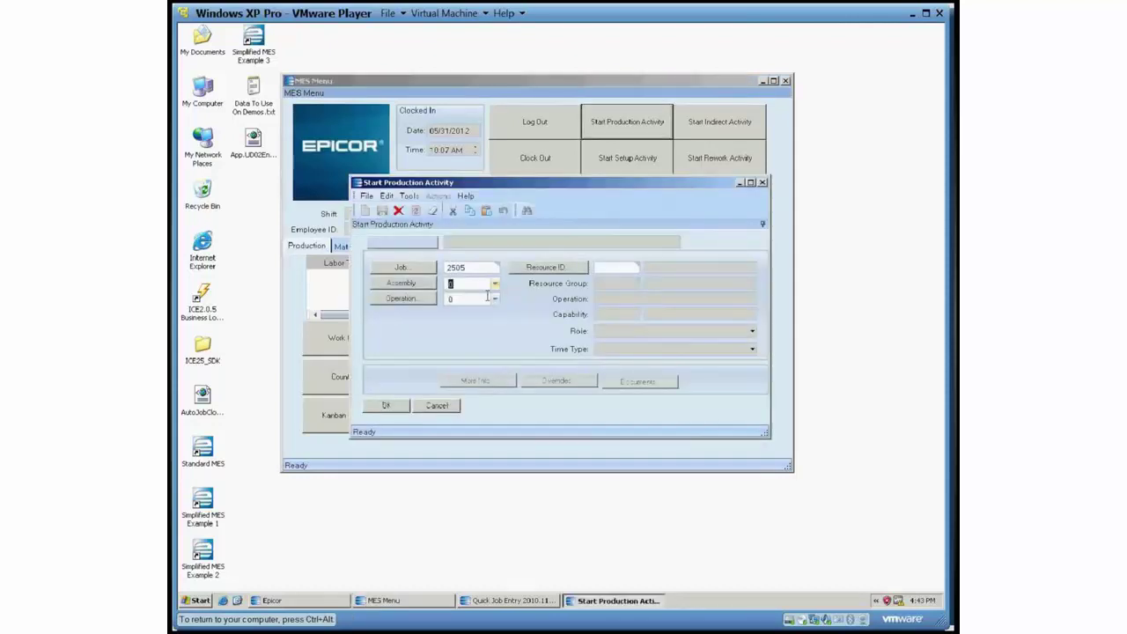
pyautogui.click(487, 297)
pyautogui.click(468, 316)
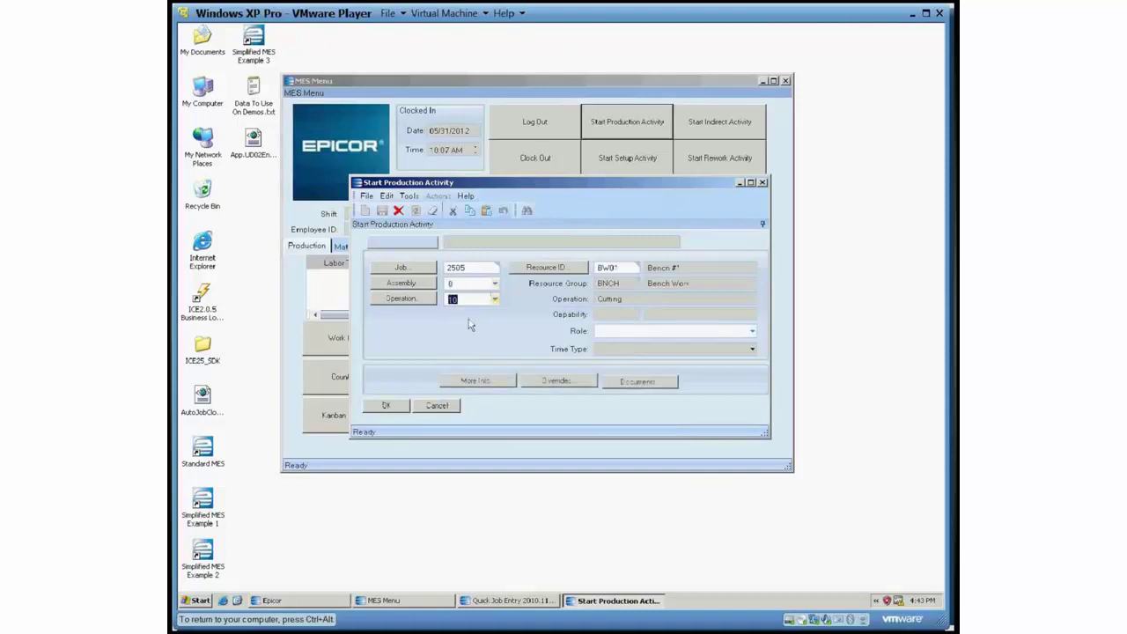
pyautogui.click(388, 405)
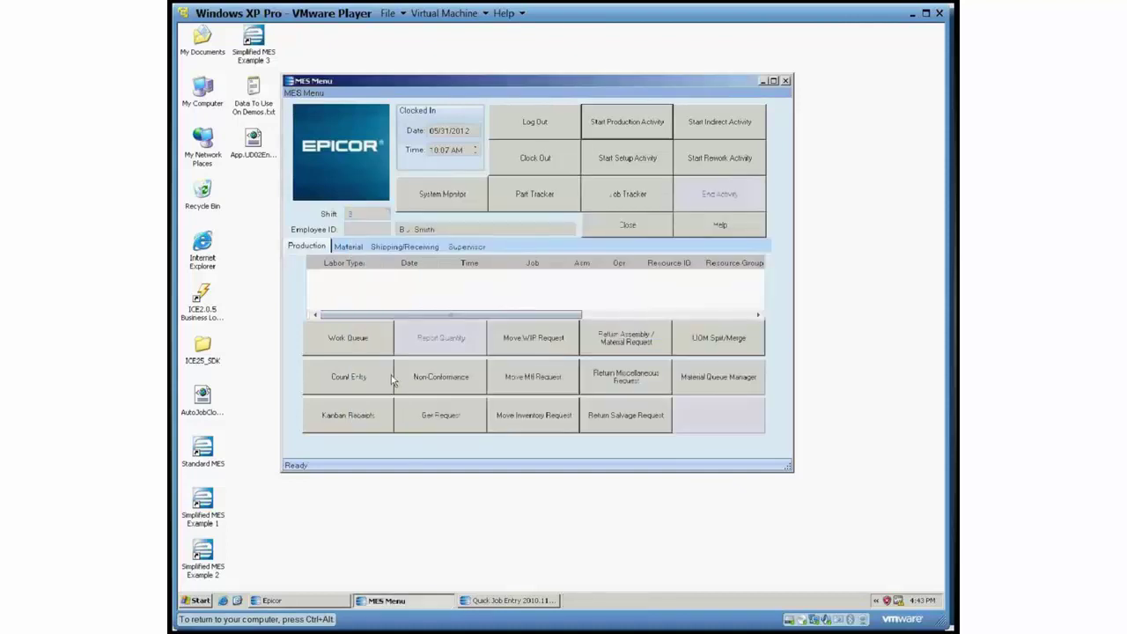
pyautogui.click(311, 278)
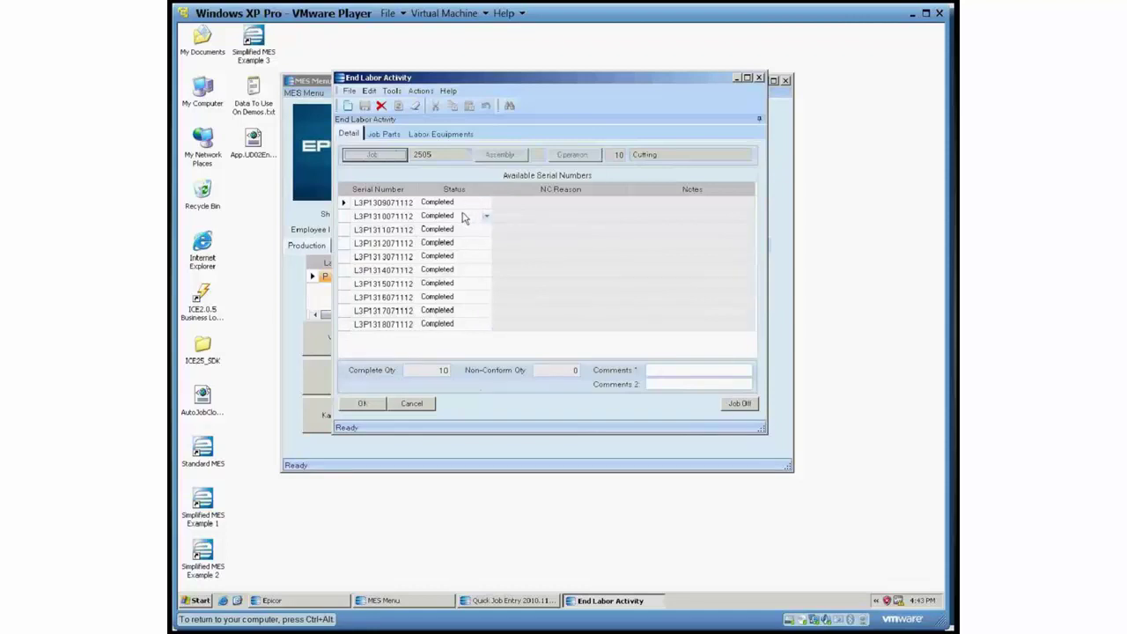
pyautogui.click(345, 271)
pyautogui.keyDown('shift'); pyautogui.click(344, 325); pyautogui.keyUp('shift')
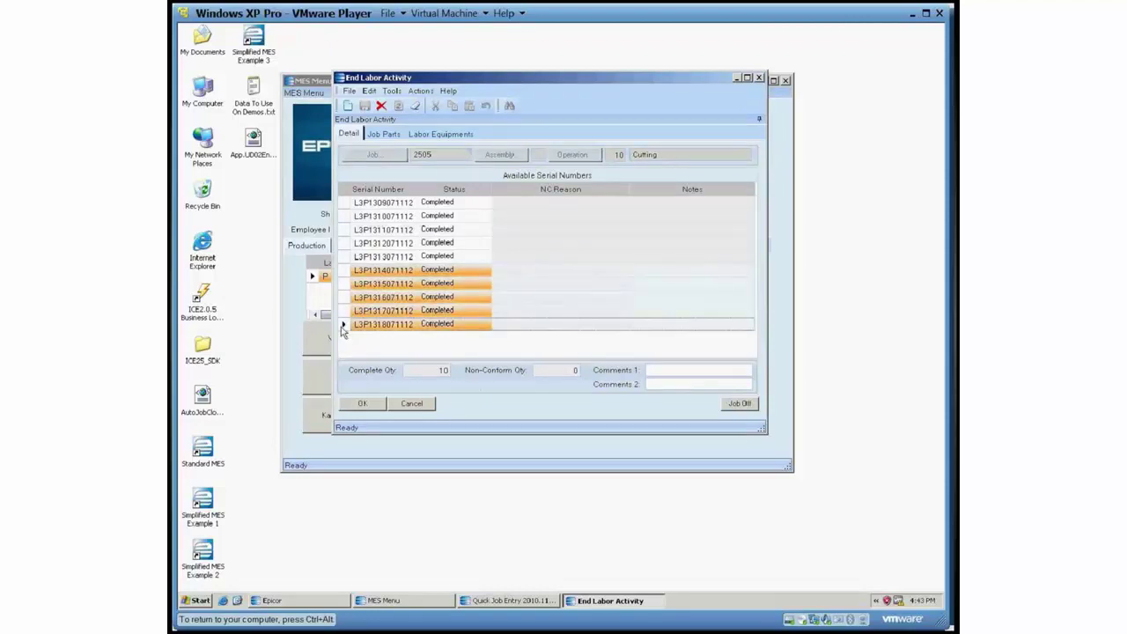
pyautogui.press('Delete')
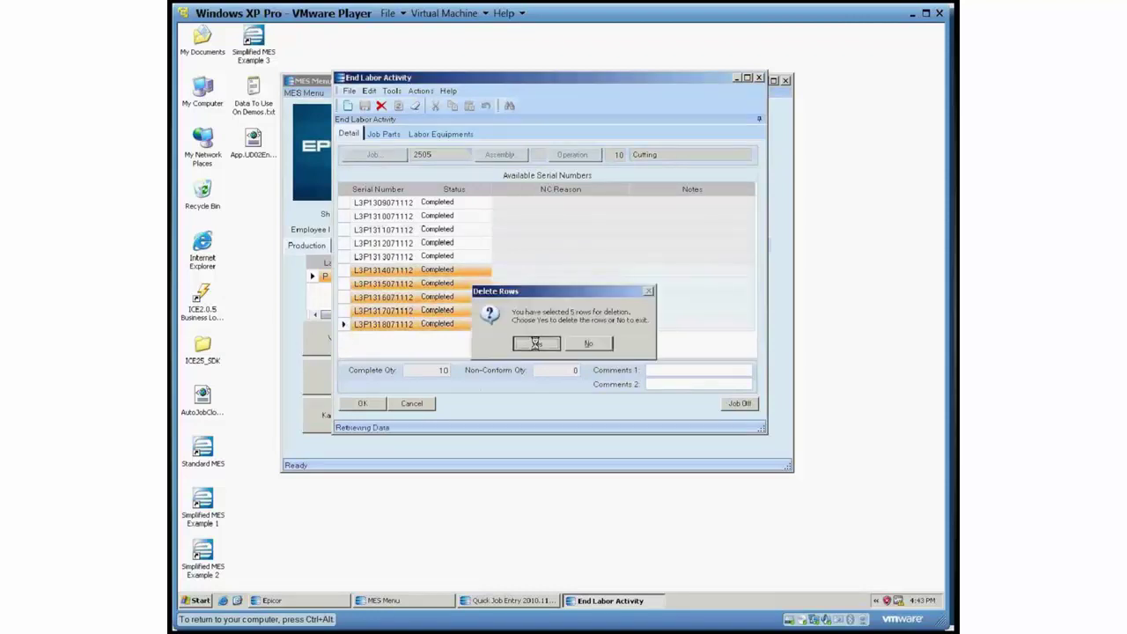
pyautogui.click(534, 344)
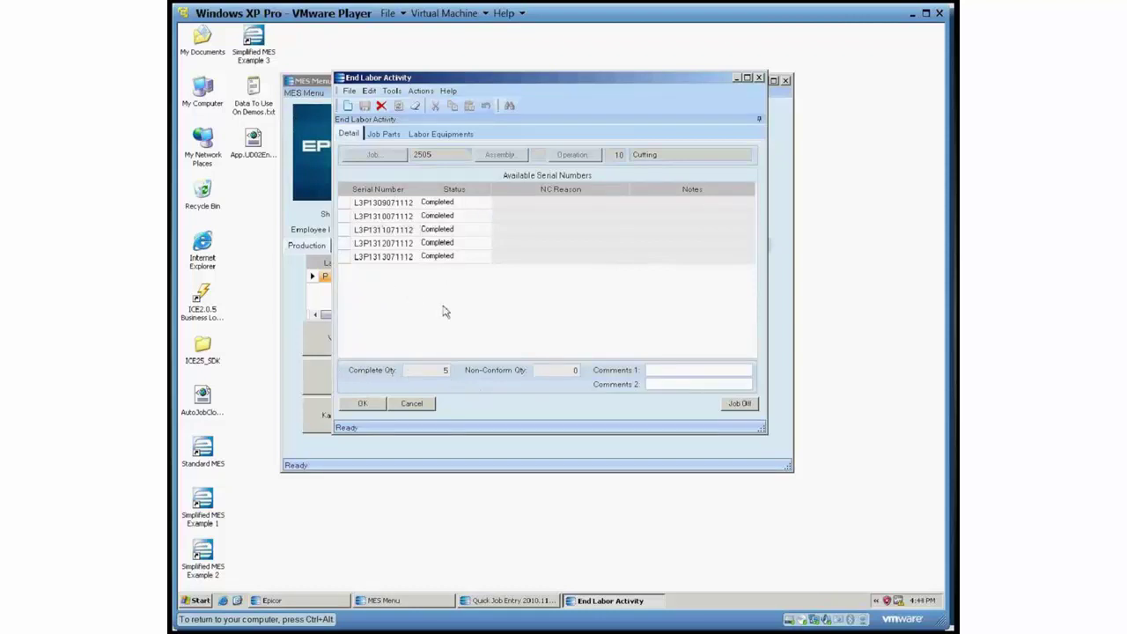
pyautogui.press('Return')
pyautogui.click(518, 345)
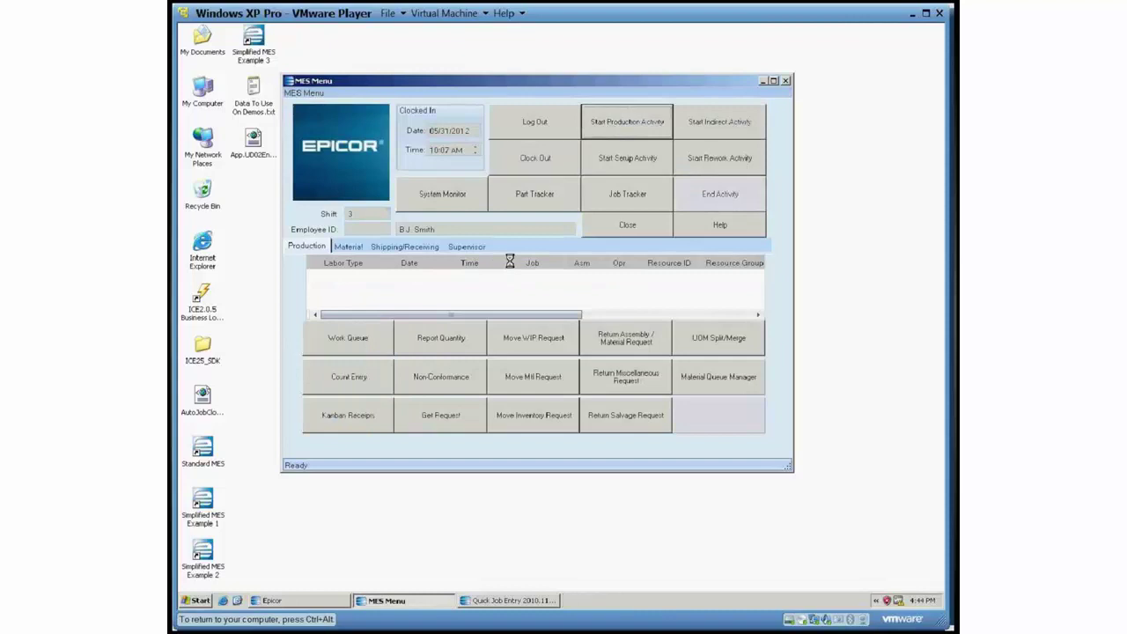
# Step: Start production activity for job 2505, operation 20 Milling Operation
pyautogui.write('2505')
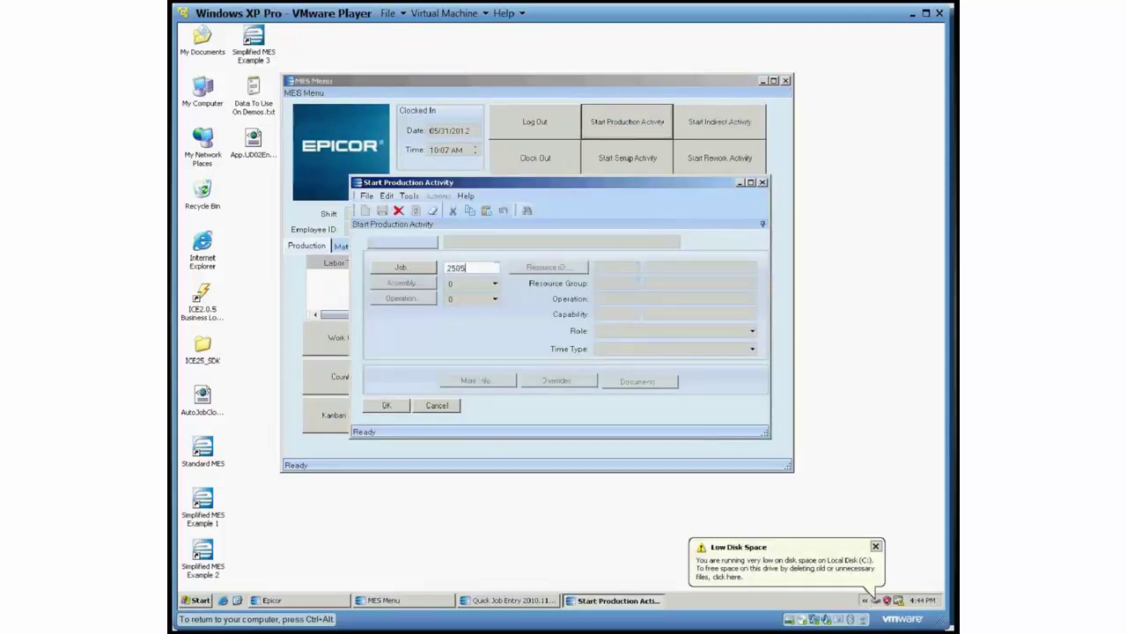
pyautogui.press('Tab')
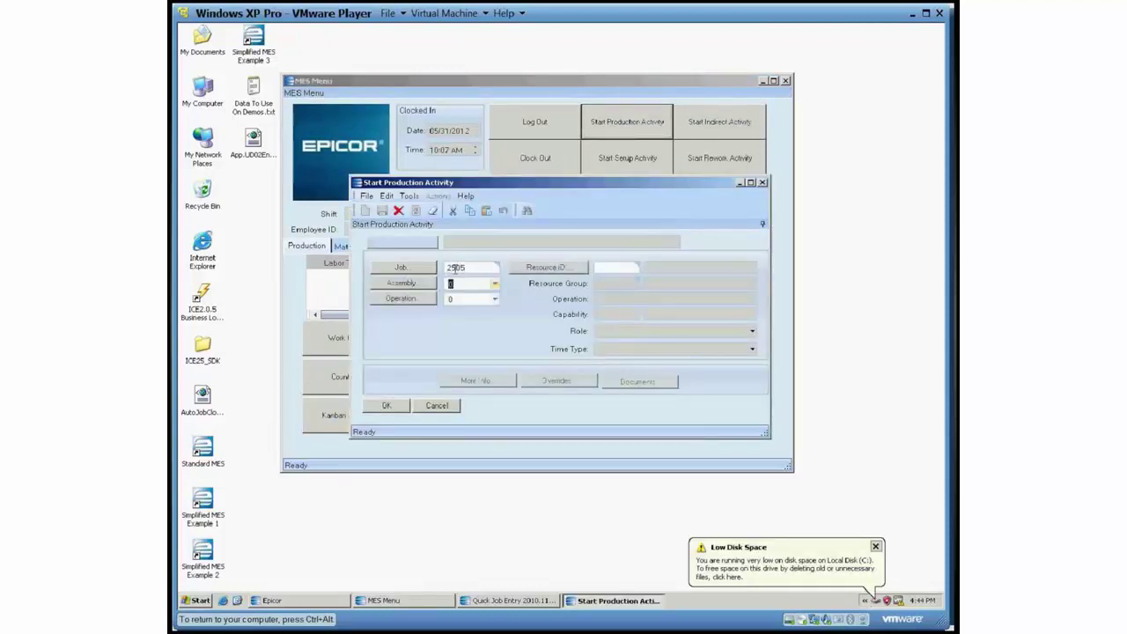
pyautogui.click(496, 301)
pyautogui.click(462, 315)
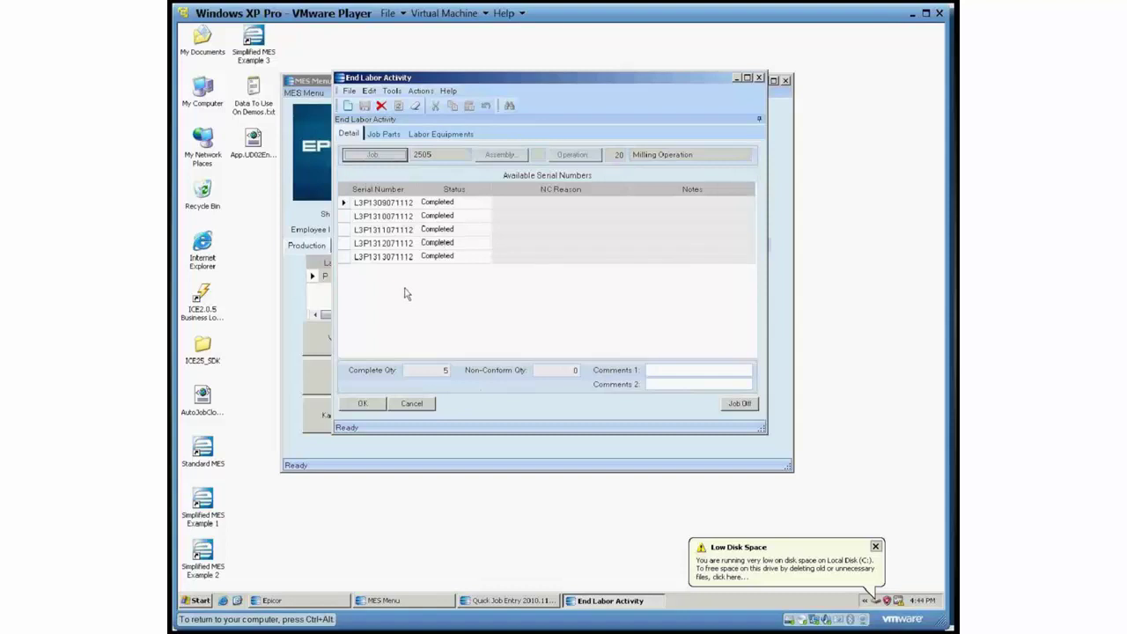
pyautogui.click(427, 205)
pyautogui.moveTo(482, 250)
pyautogui.click(486, 243)
pyautogui.click(486, 243)
pyautogui.click(482, 264)
pyautogui.click(485, 256)
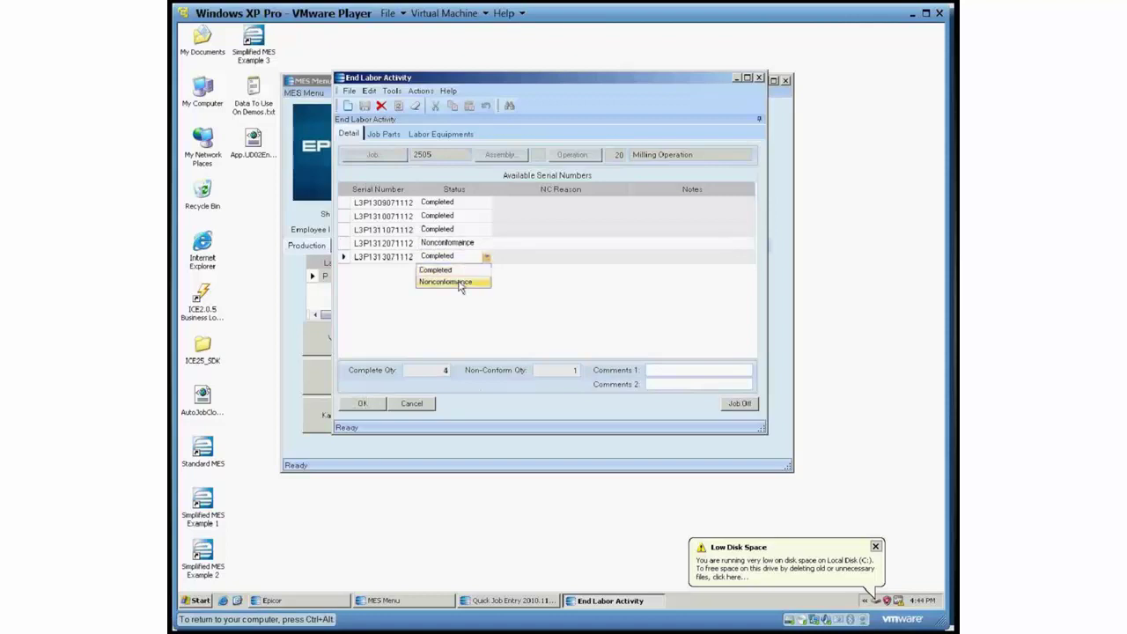
pyautogui.click(459, 281)
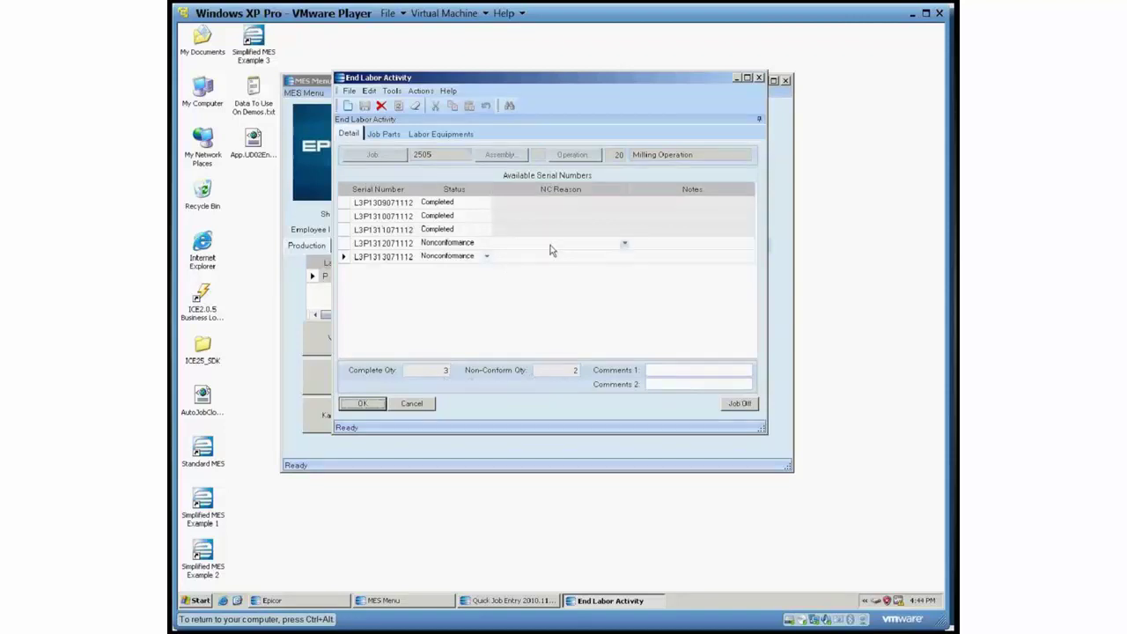
pyautogui.click(625, 246)
pyautogui.click(617, 300)
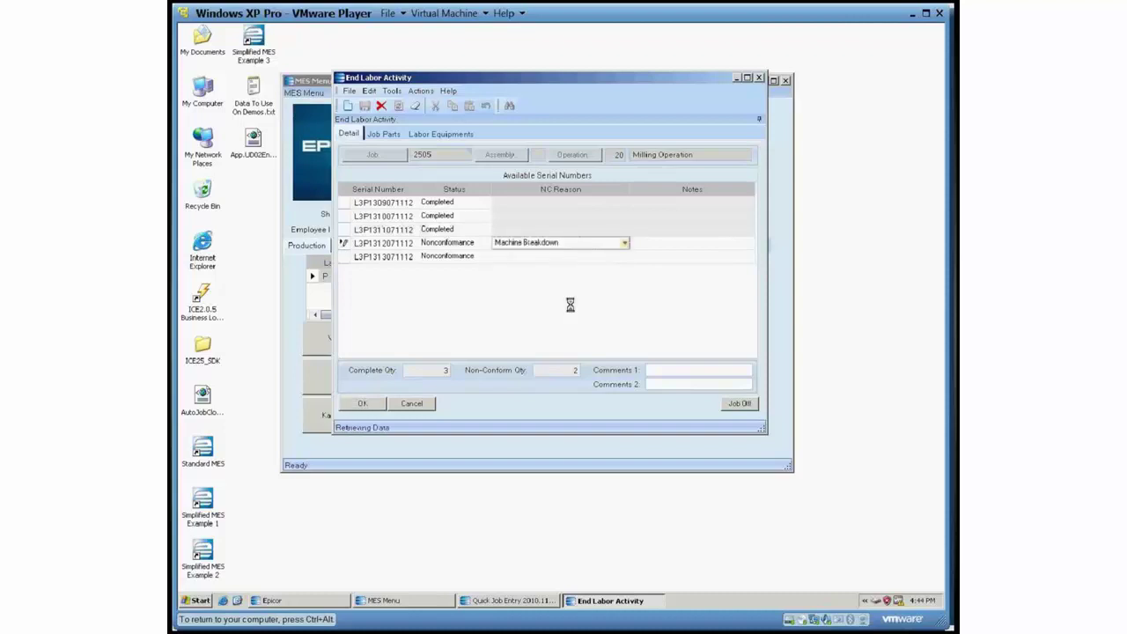
pyautogui.click(625, 244)
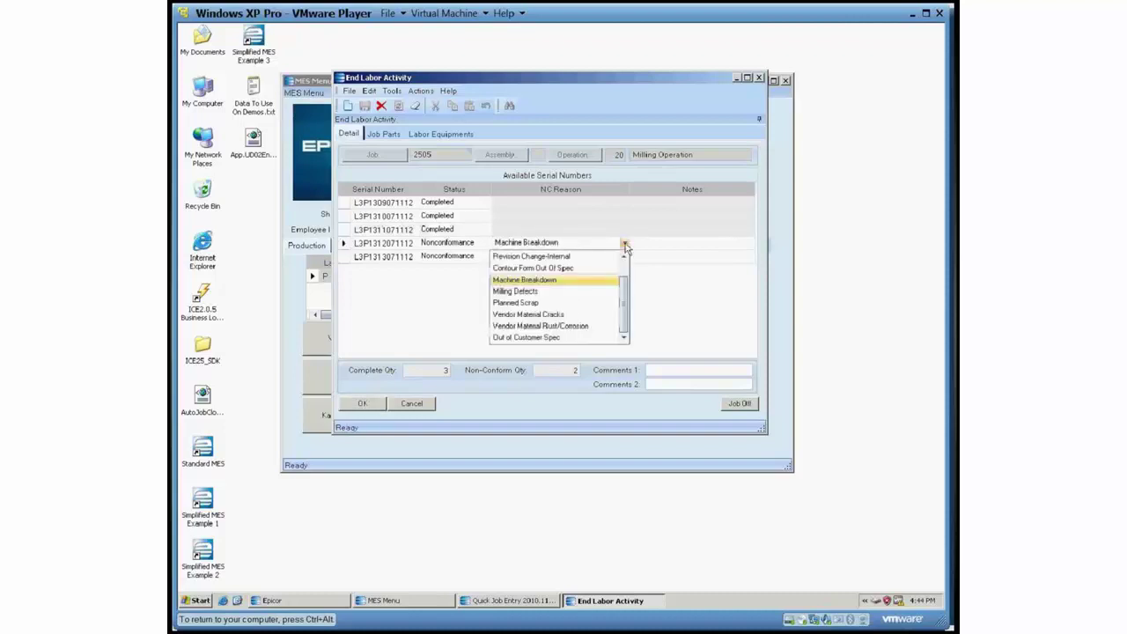
pyautogui.click(527, 302)
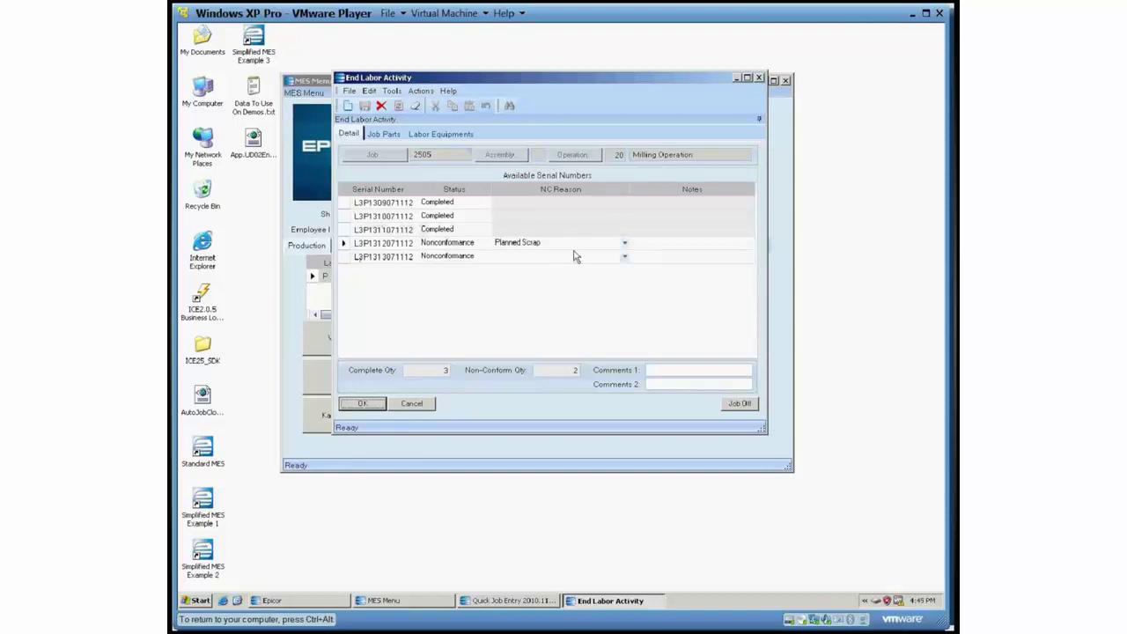
pyautogui.click(625, 258)
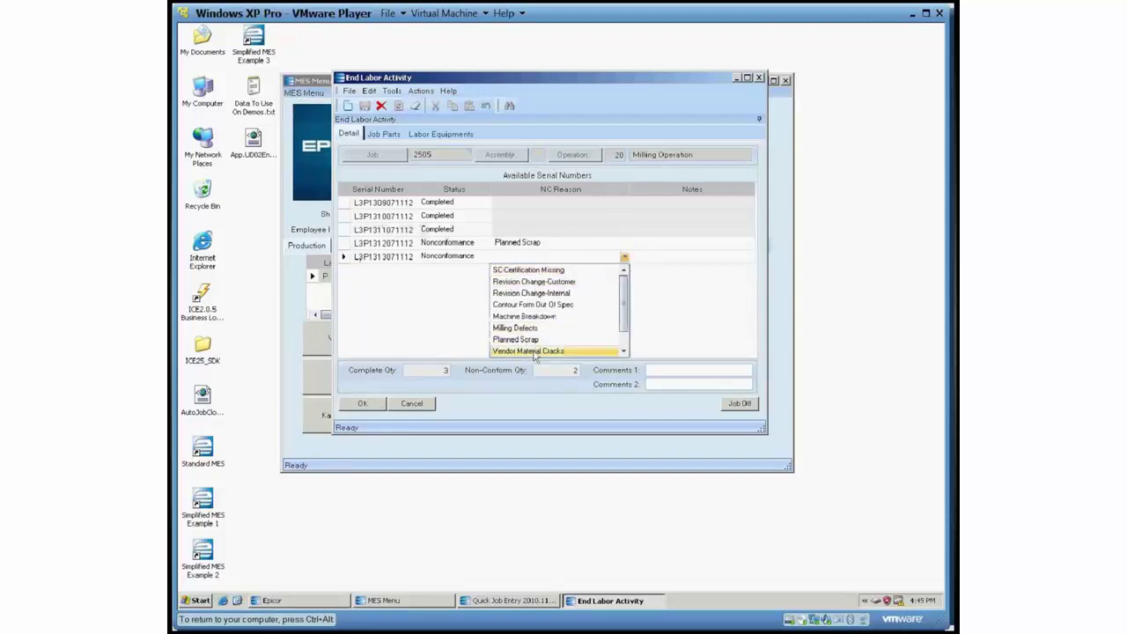
pyautogui.scroll(-1, 532, 336)
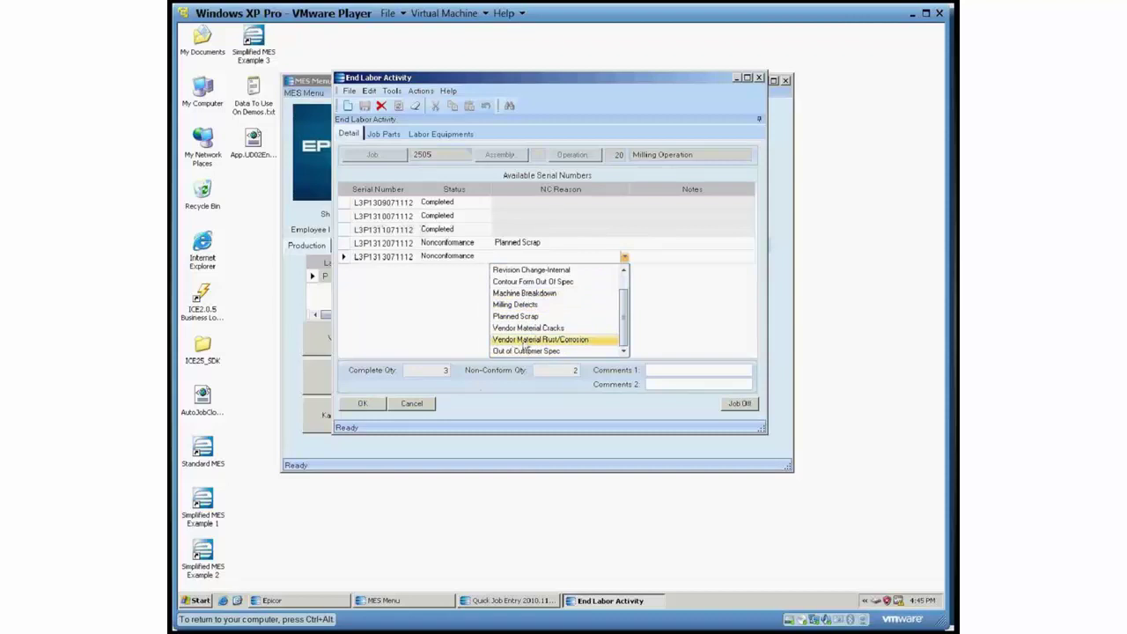
pyautogui.click(527, 351)
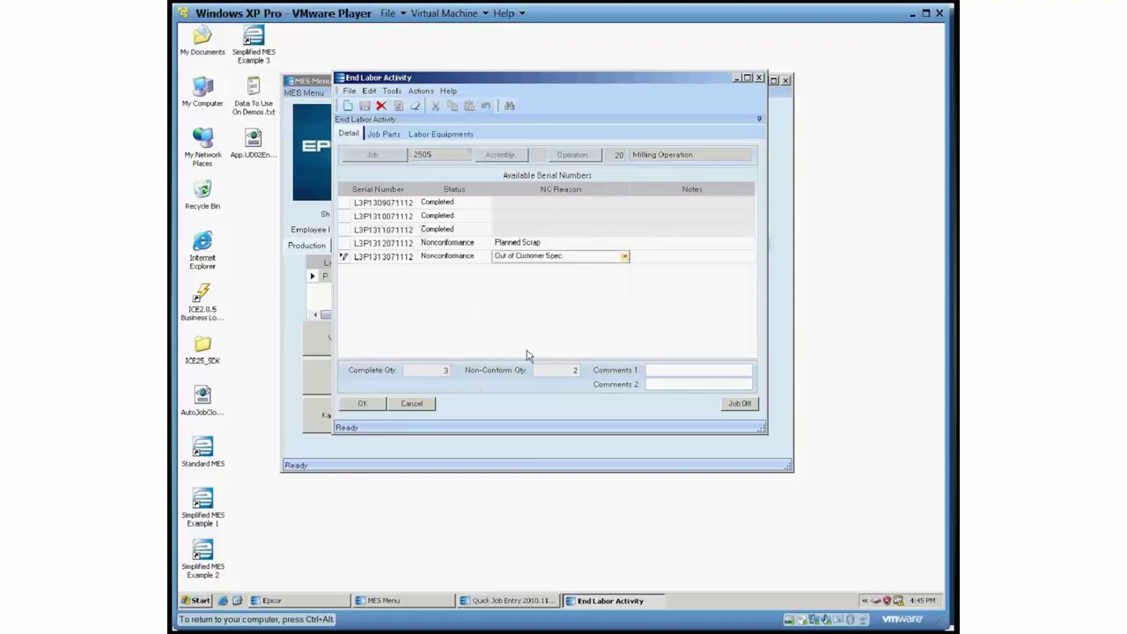
# Step: Add notes 'ae1' and 'aa2' to the two nonconforming serials and submit the report
pyautogui.click(649, 243)
pyautogui.write('ae1')
pyautogui.click(655, 257)
pyautogui.write('aa2')
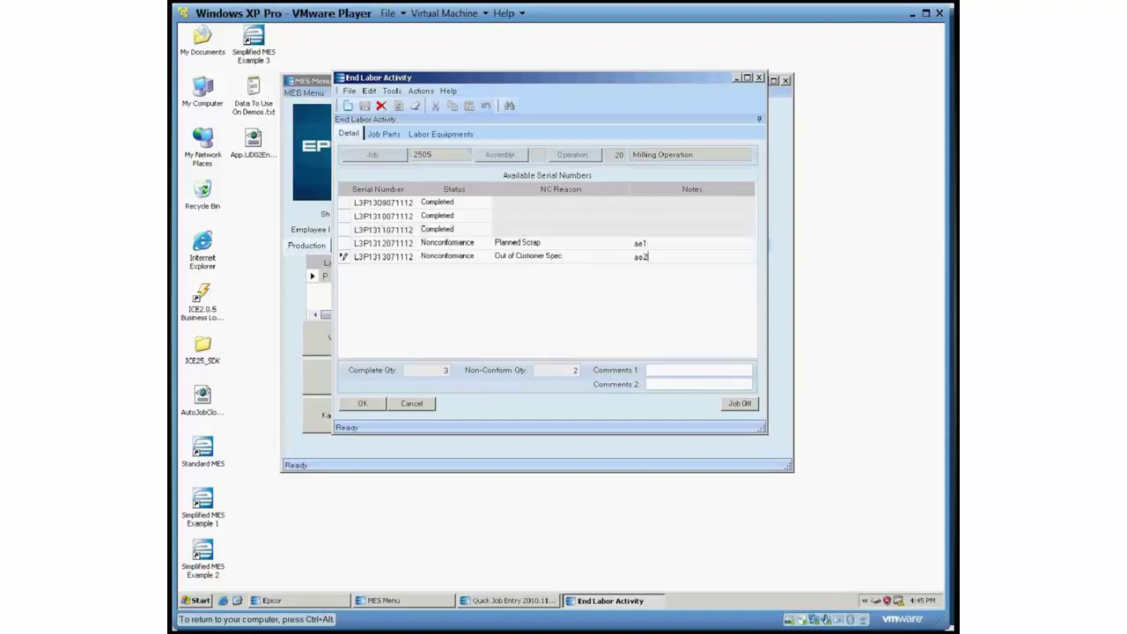
pyautogui.click(362, 404)
# Step: Save the report, then start and end job 2505's operation 30 Assembly labor with 3 completed
pyautogui.click(516, 344)
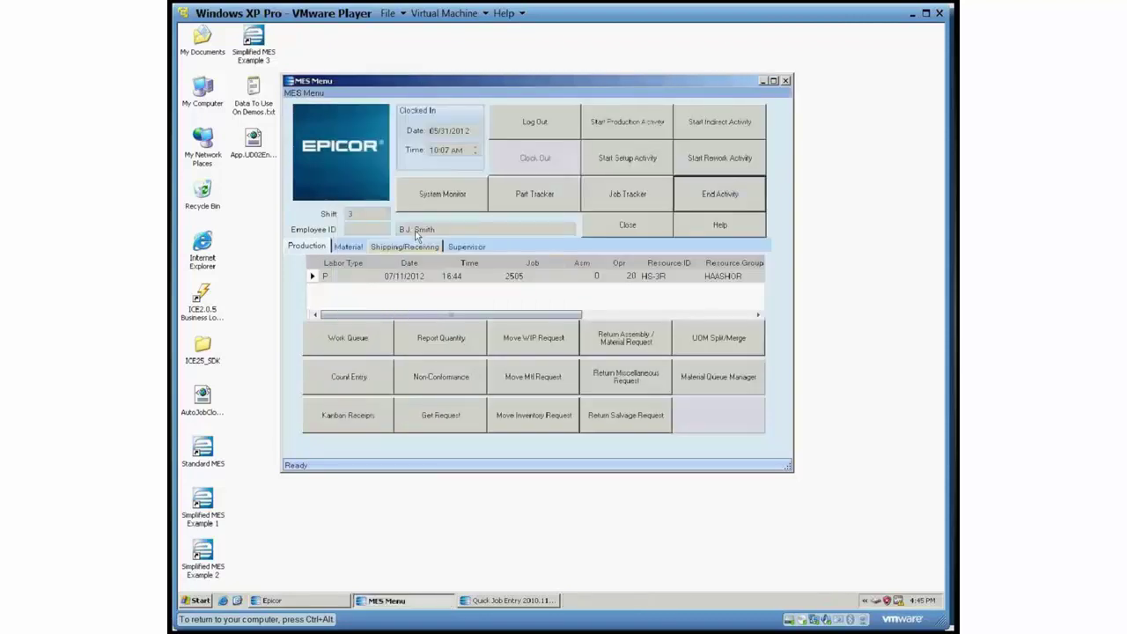
pyautogui.click(627, 123)
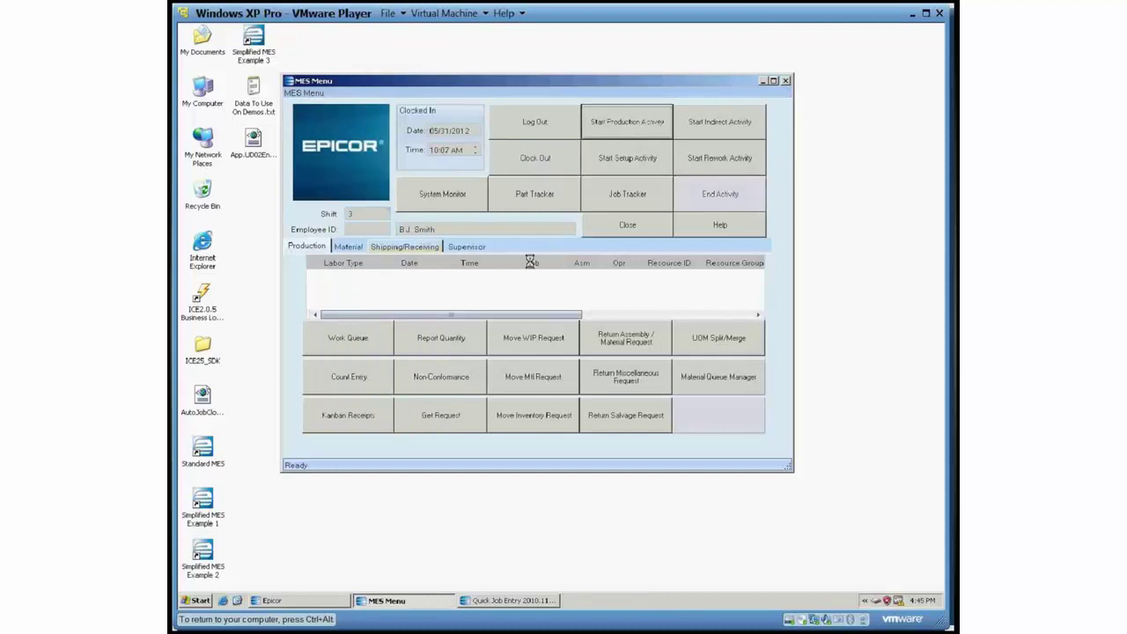
pyautogui.write('2505')
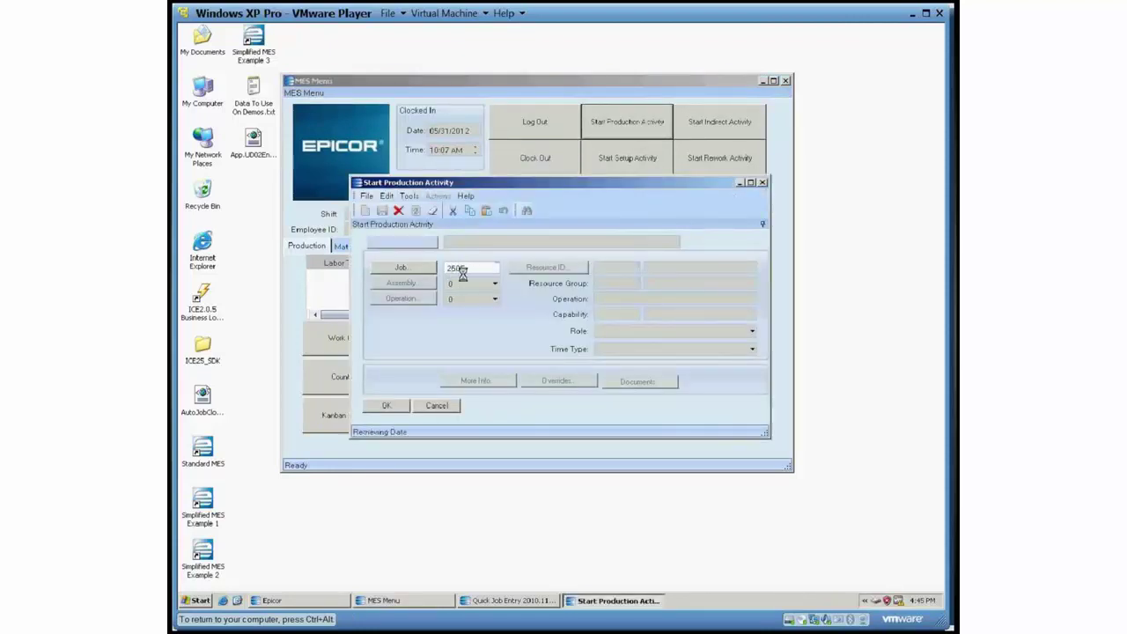
pyautogui.press('Tab')
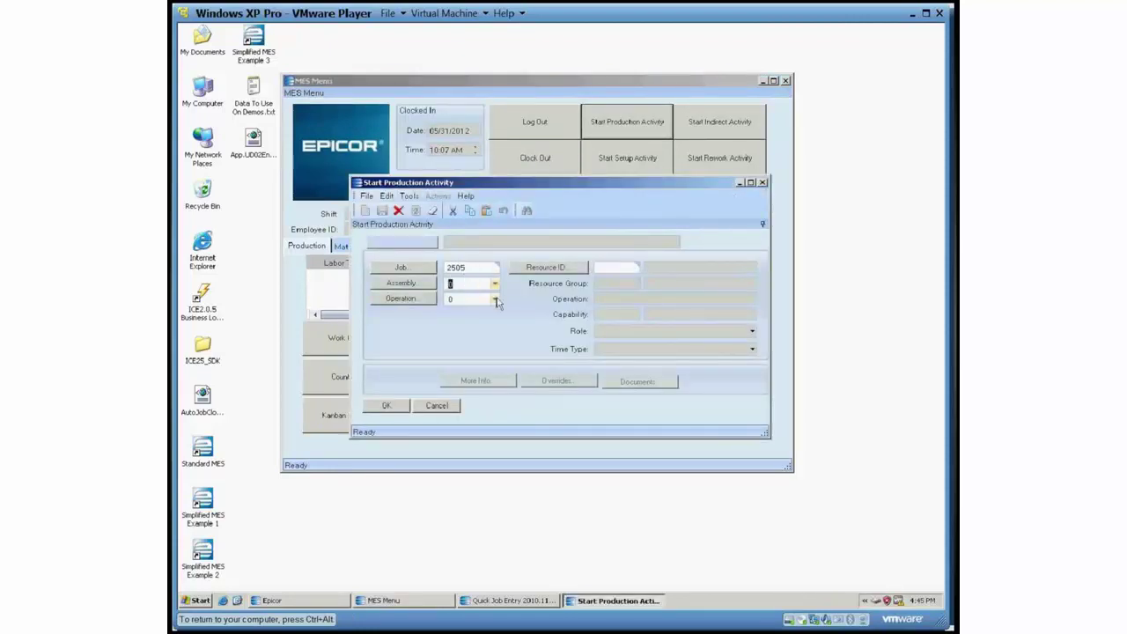
pyautogui.press('Return')
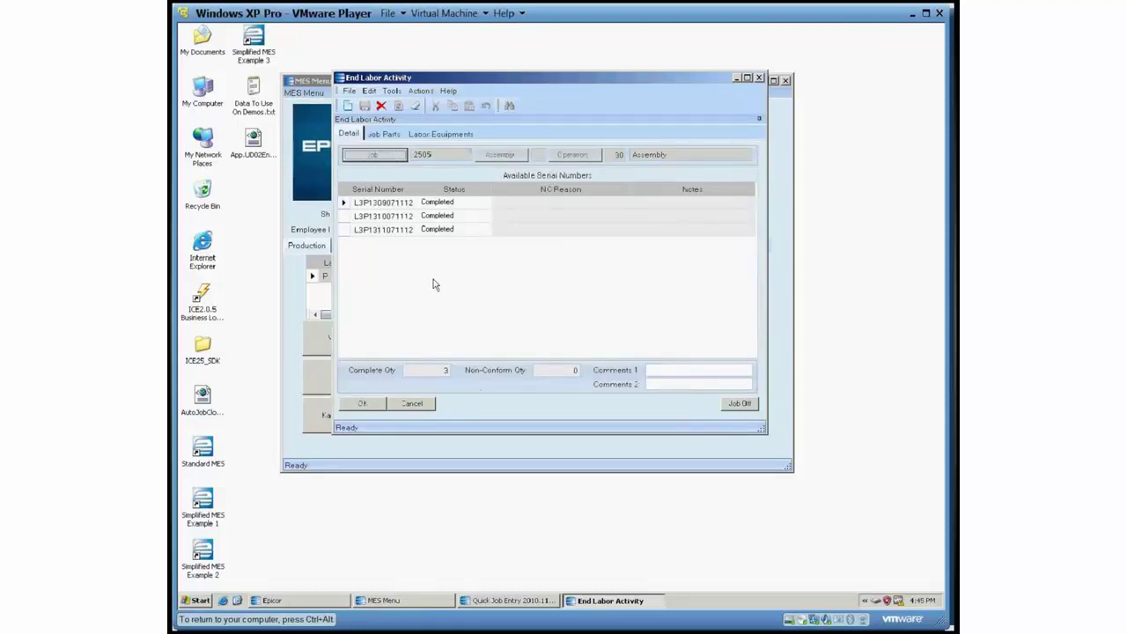
pyautogui.moveTo(432, 230)
pyautogui.click(738, 403)
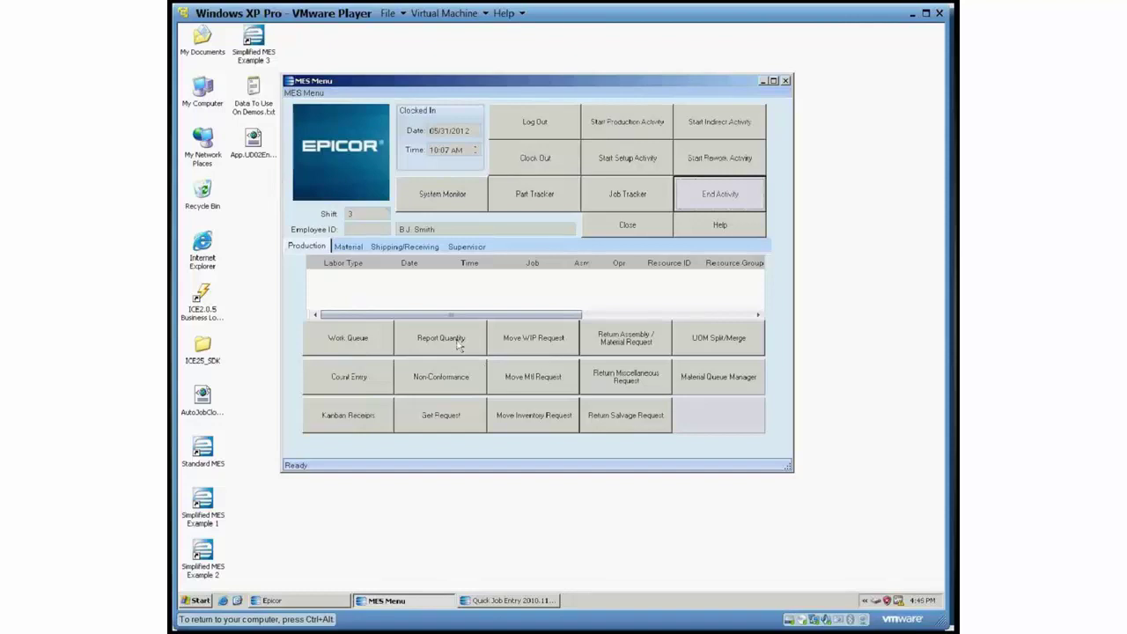
# Step: Open Custom > Inspection Processing and load job 2505's operation inspection record
pyautogui.click(272, 600)
pyautogui.click(243, 177)
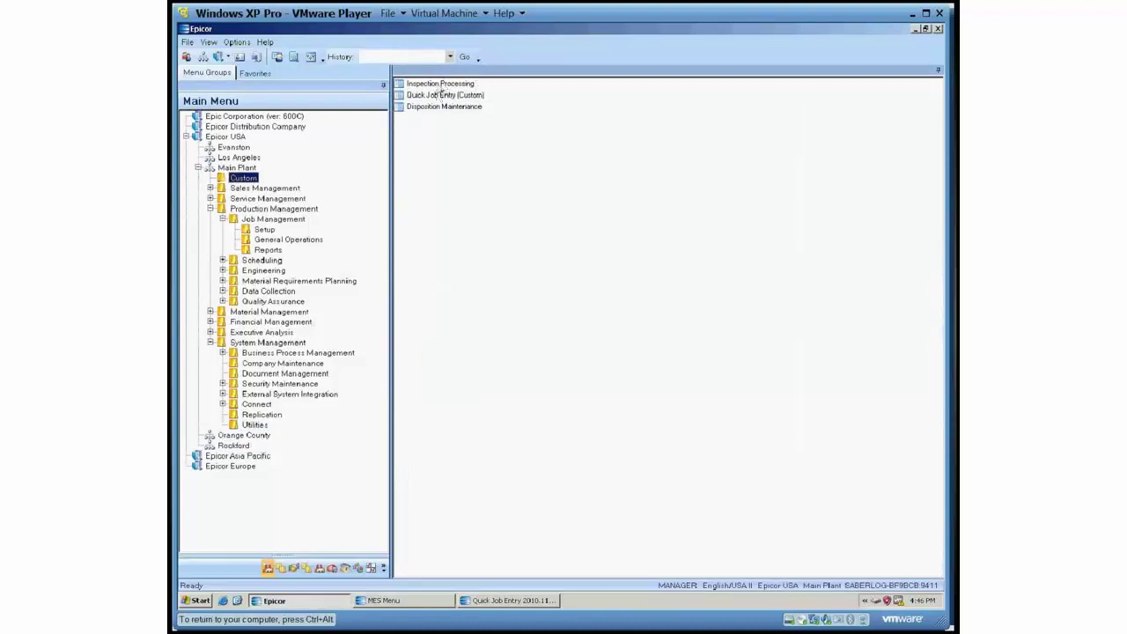
pyautogui.click(438, 84)
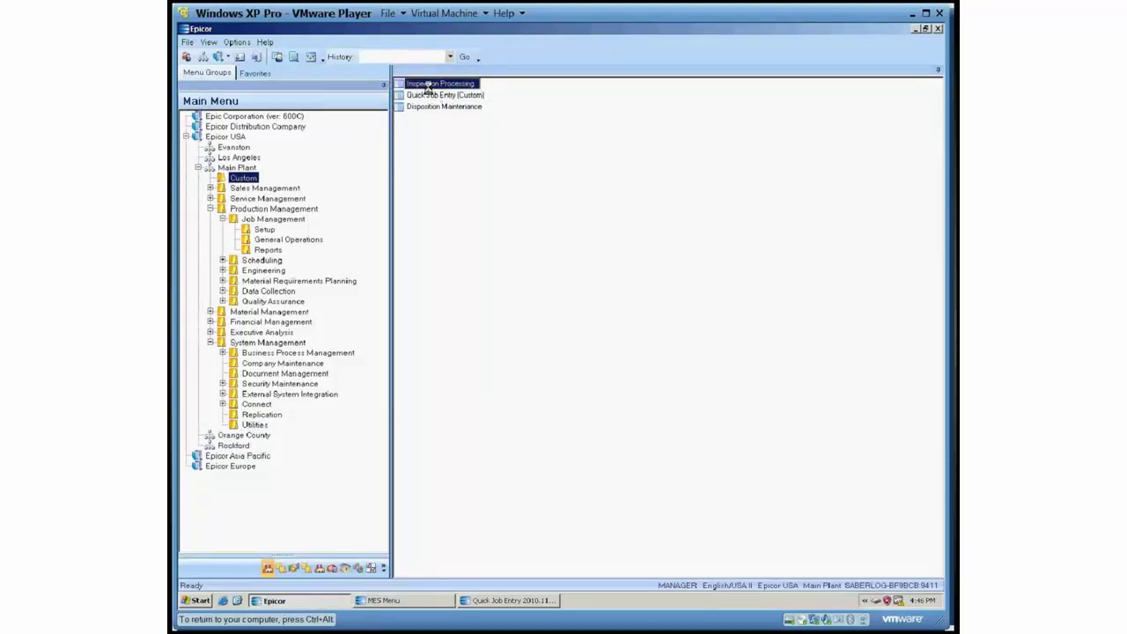
pyautogui.doubleClick(428, 87)
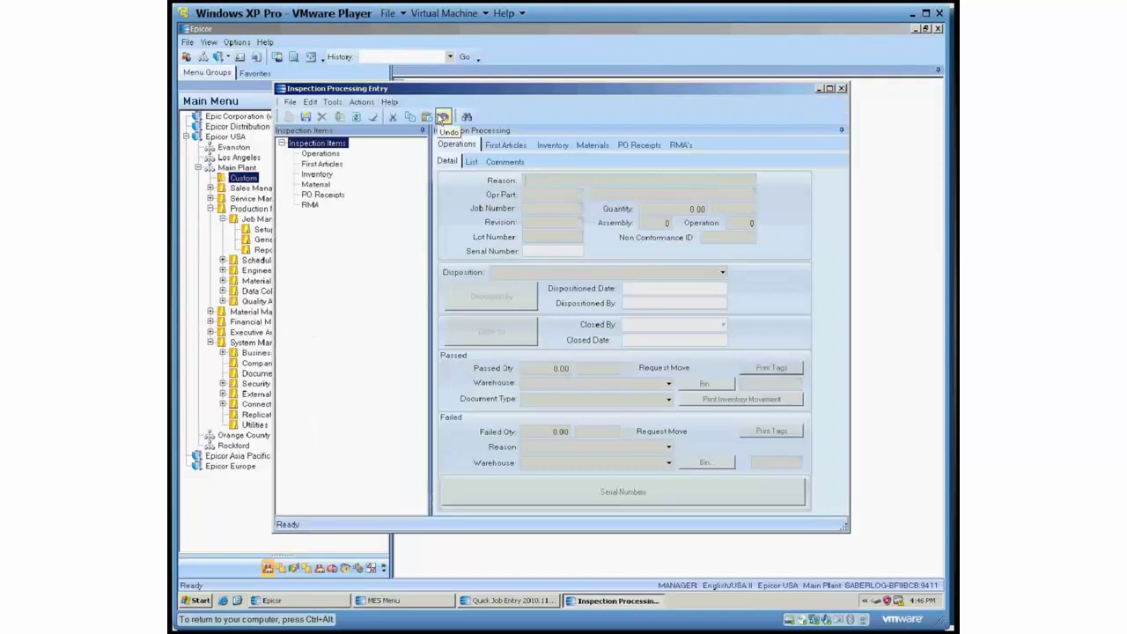
pyautogui.click(468, 116)
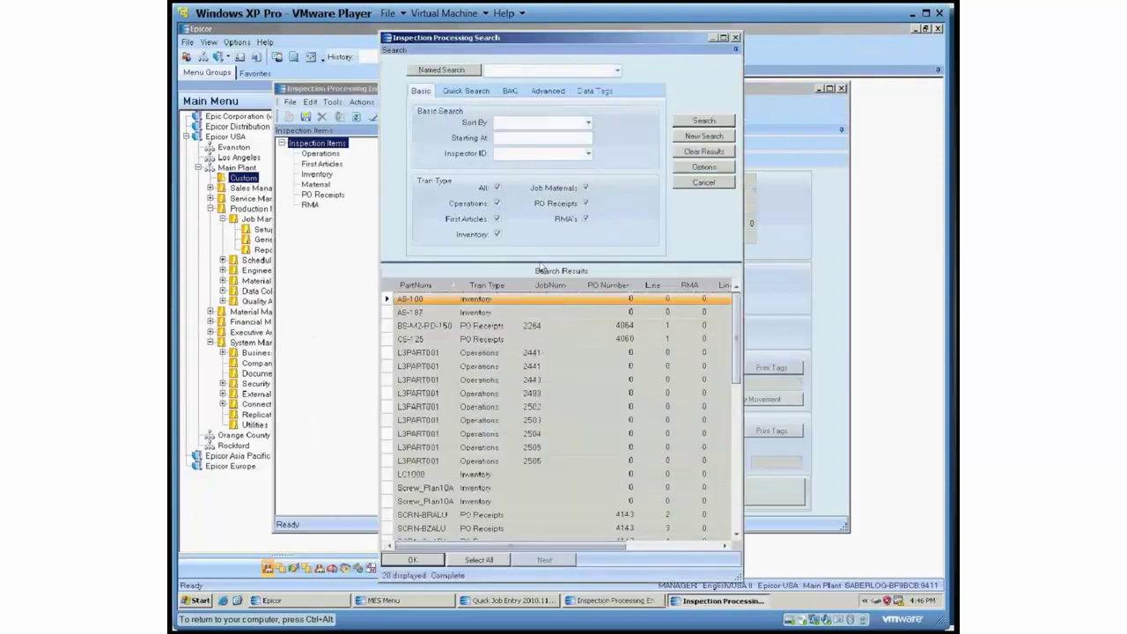
pyautogui.doubleClick(512, 410)
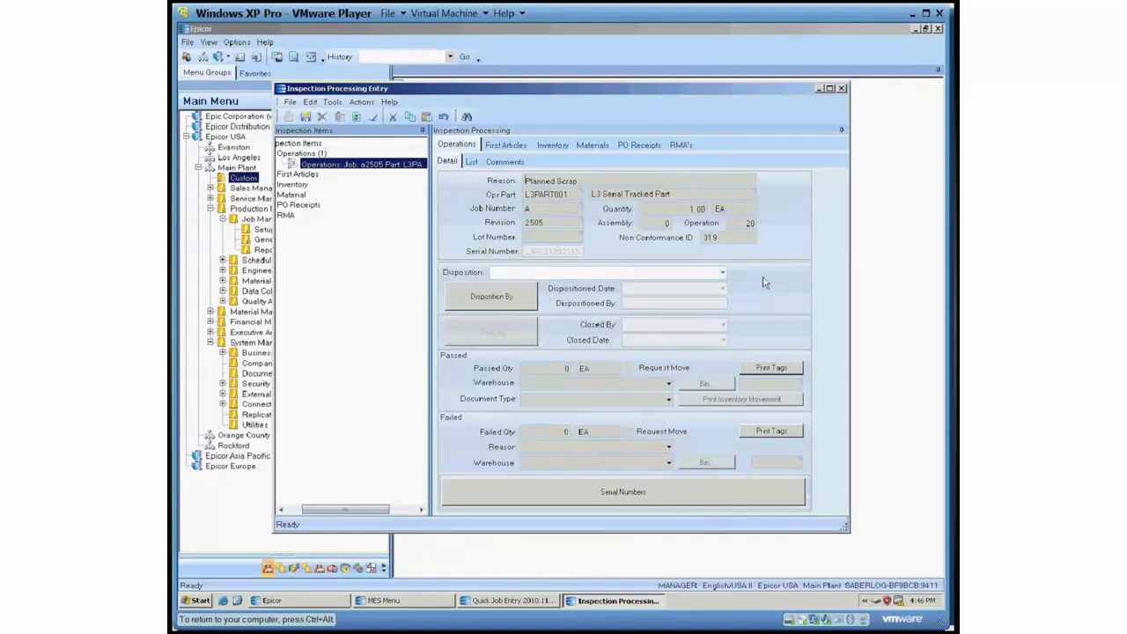
# Step: Disposition nonconformance 319 as Disposition 002 and acknowledge the confirmation
pyautogui.click(722, 273)
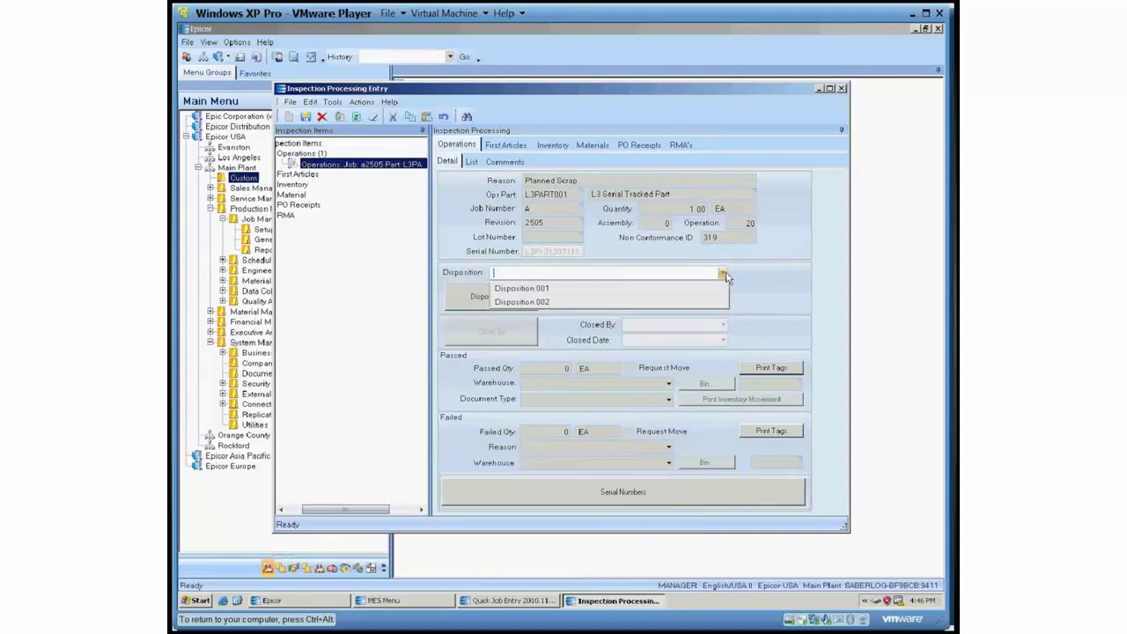
pyautogui.click(539, 303)
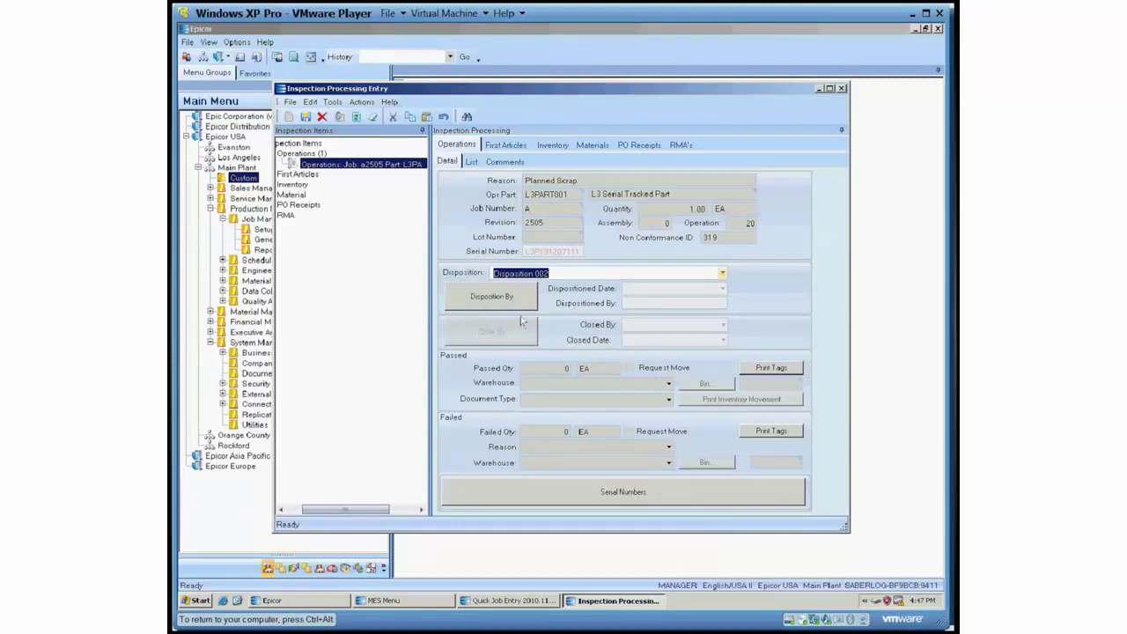
pyautogui.click(501, 297)
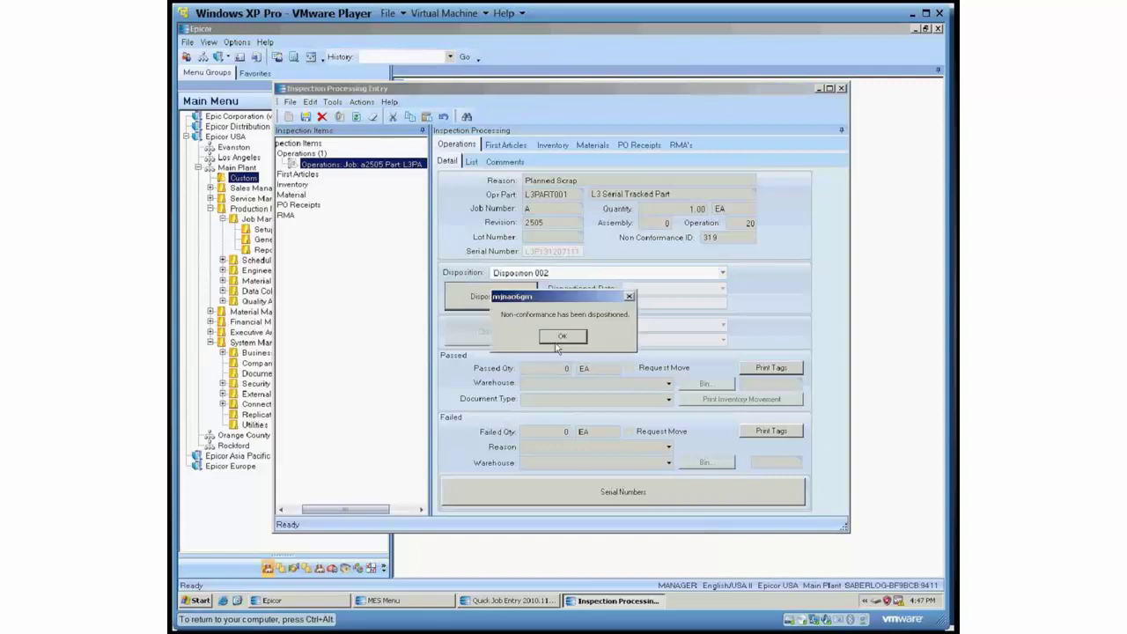
pyautogui.click(576, 339)
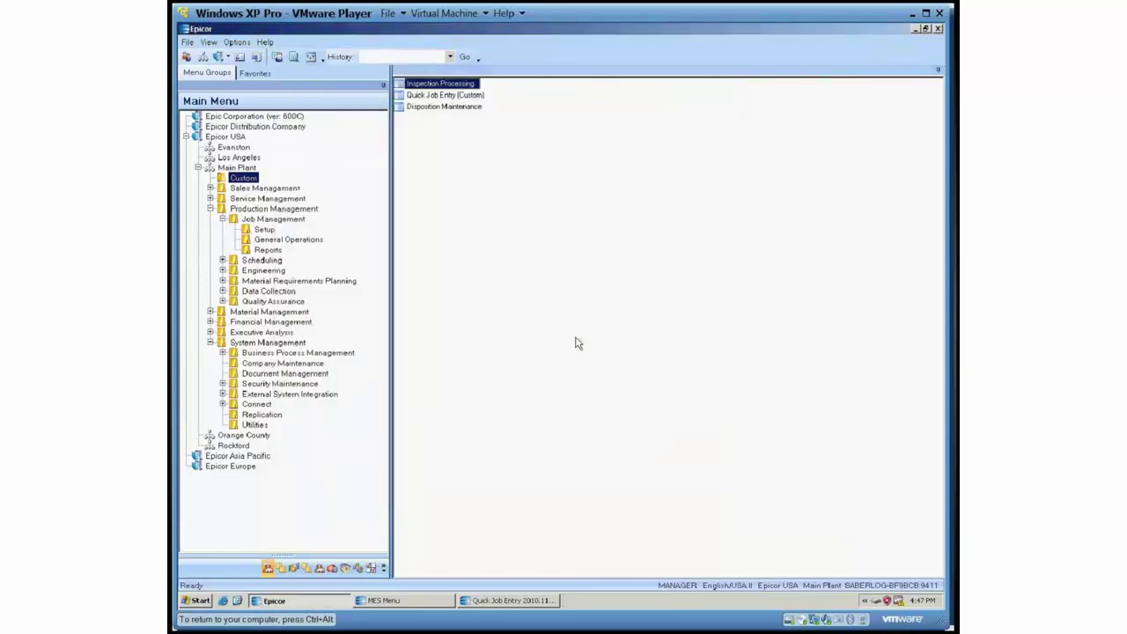
# Step: Reload job 2505's inspection record and pass 1 serial into Production Floor bin MCH
pyautogui.doubleClick(408, 83)
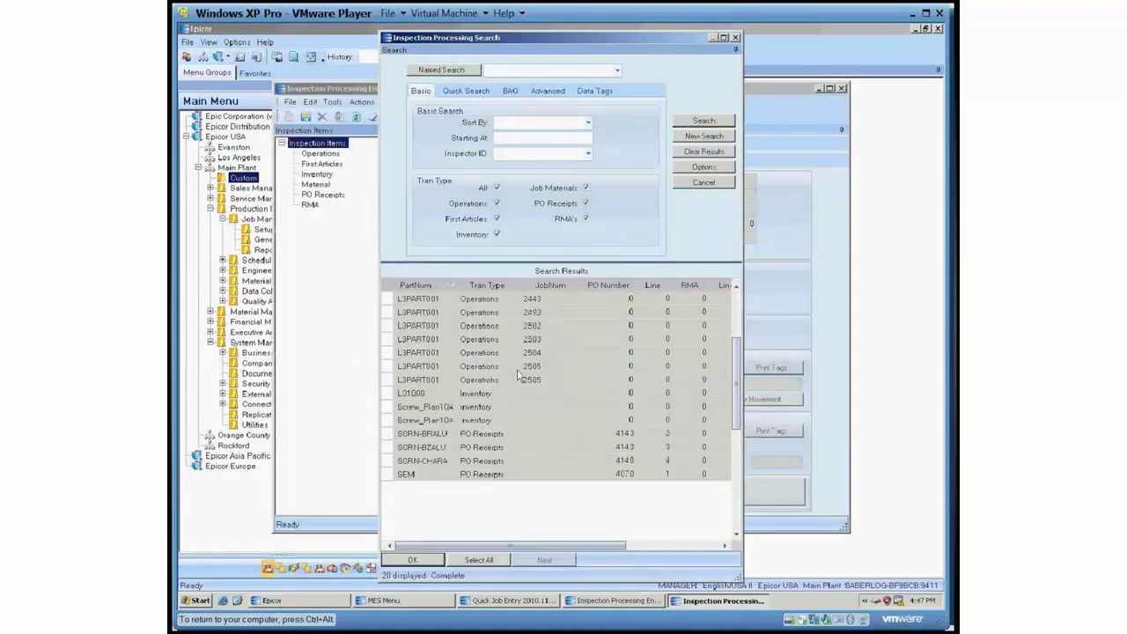
pyautogui.click(510, 367)
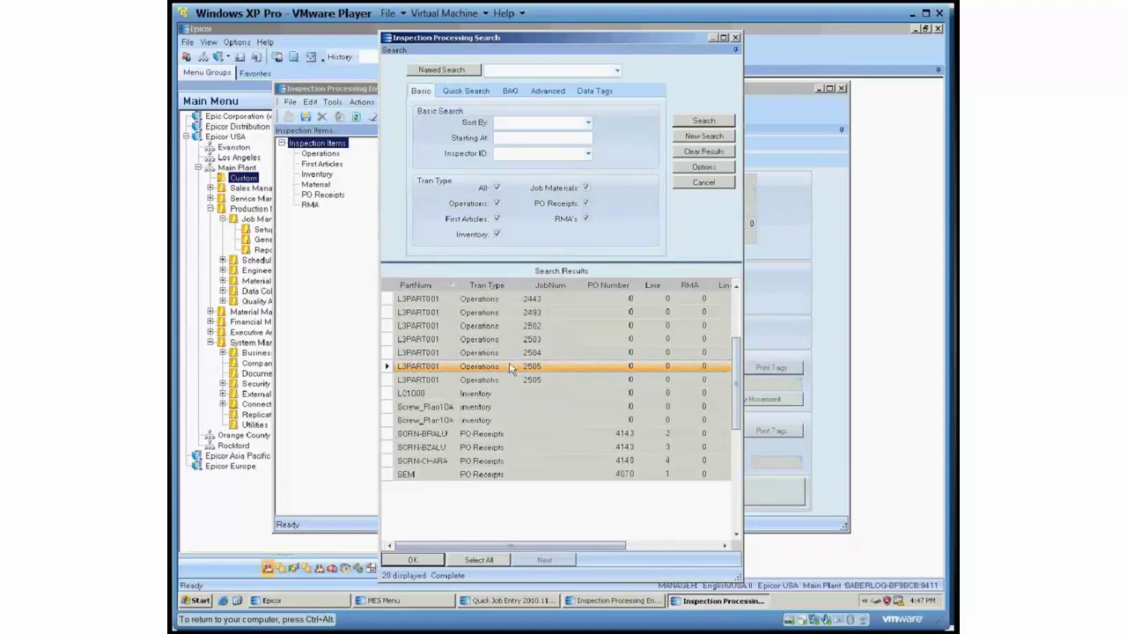
pyautogui.doubleClick(511, 367)
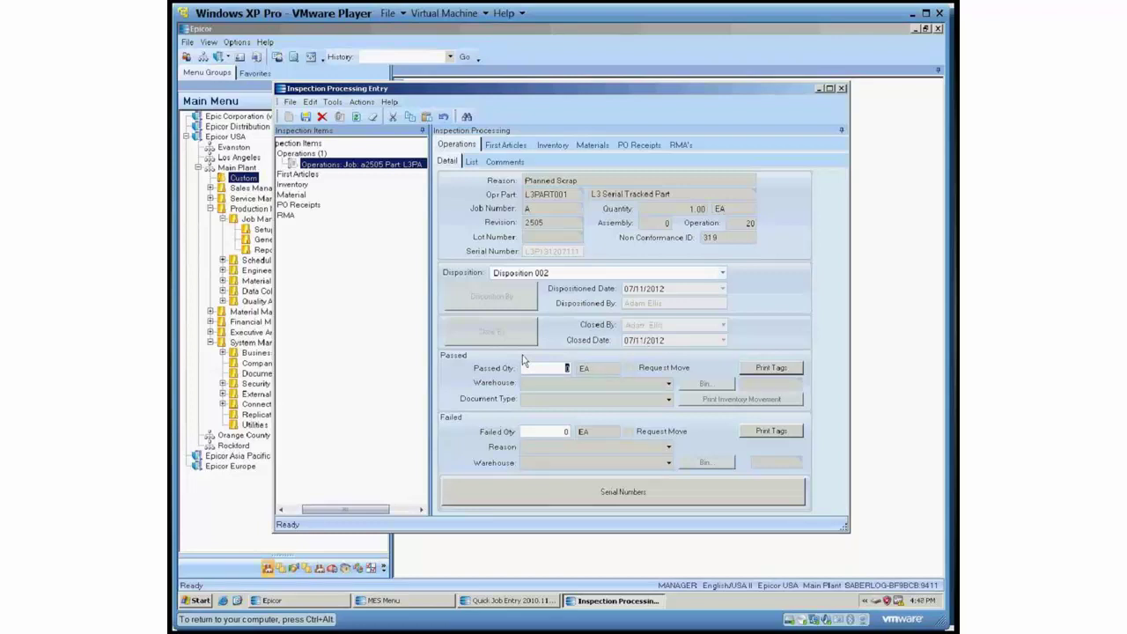
pyautogui.write('1')
pyautogui.click(563, 492)
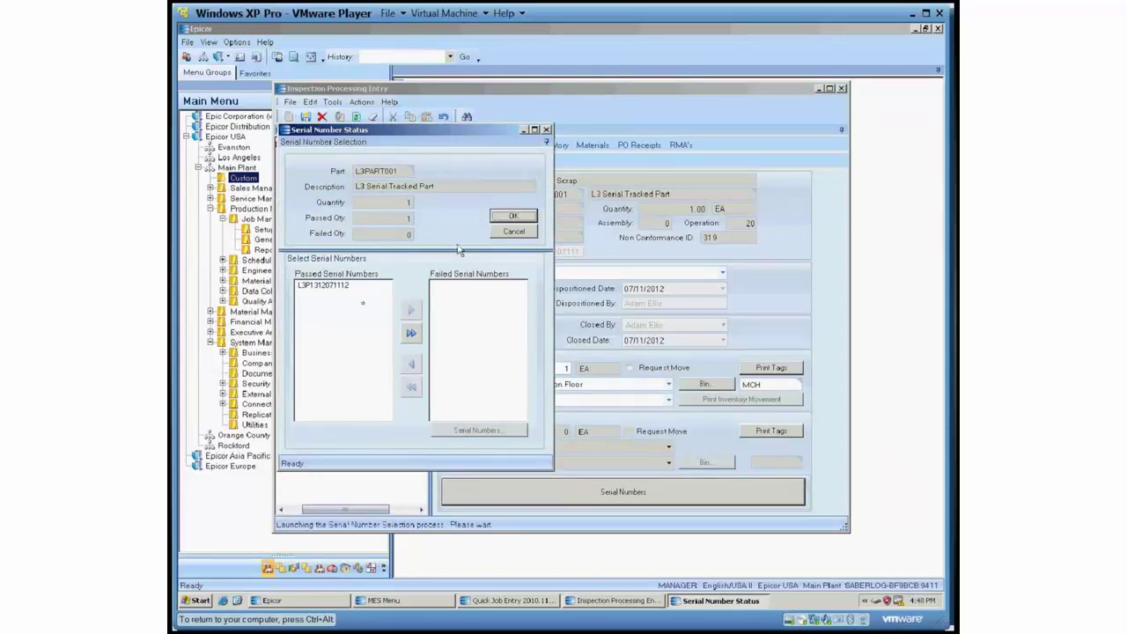
pyautogui.click(513, 216)
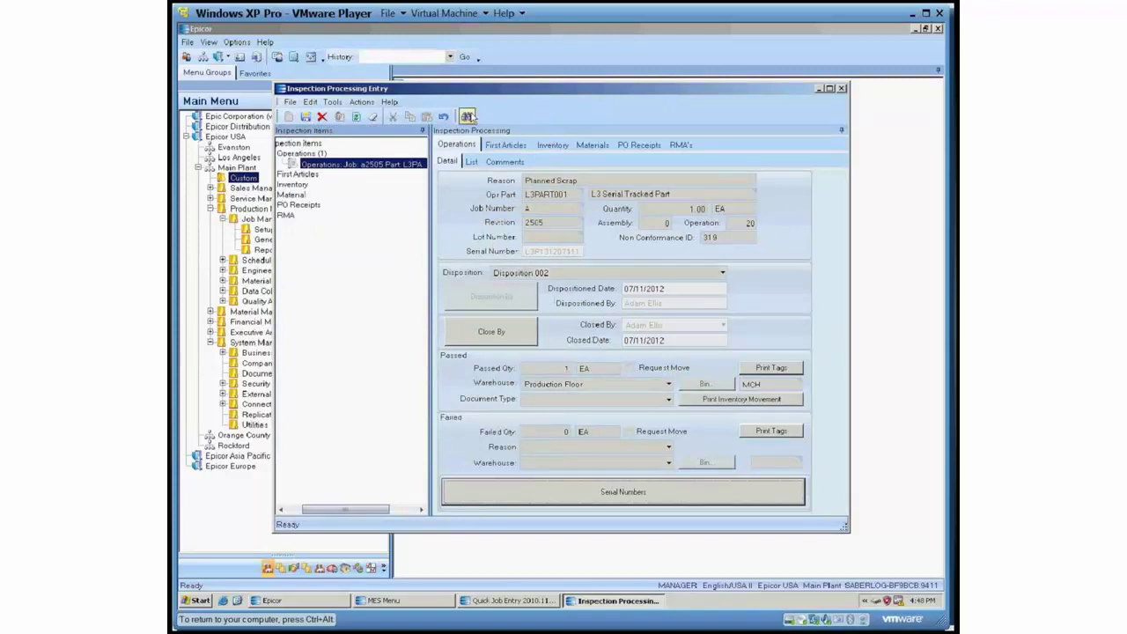
pyautogui.click(412, 600)
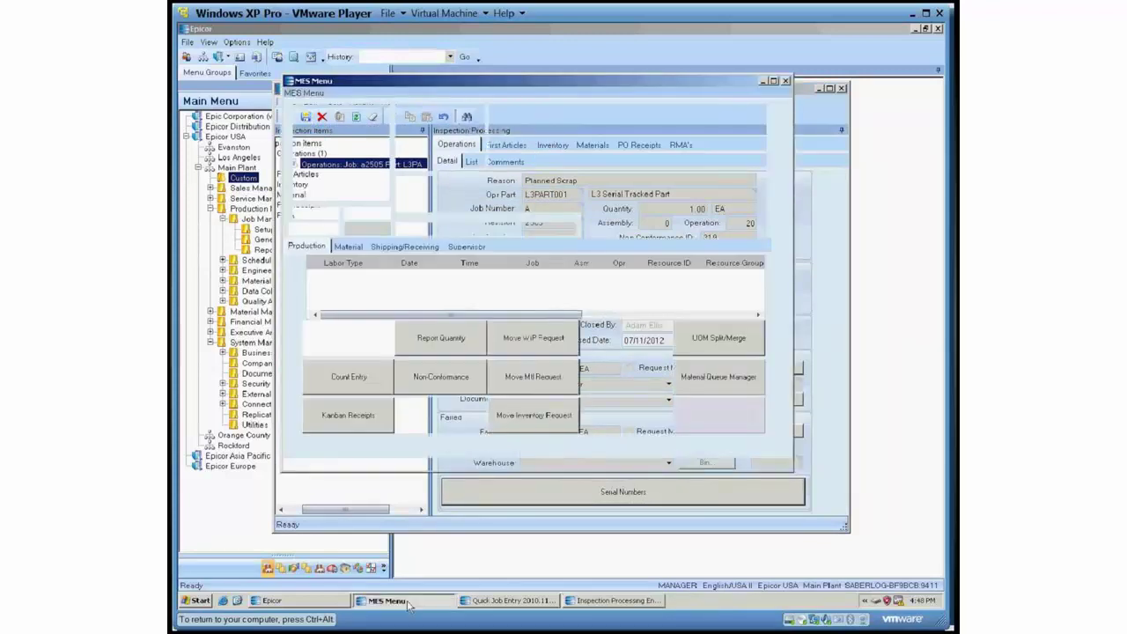
# Step: Start job 2505 operation 20 Milling on HS-3R and bring up its End Labor Activity form
pyautogui.click(819, 89)
pyautogui.click(916, 29)
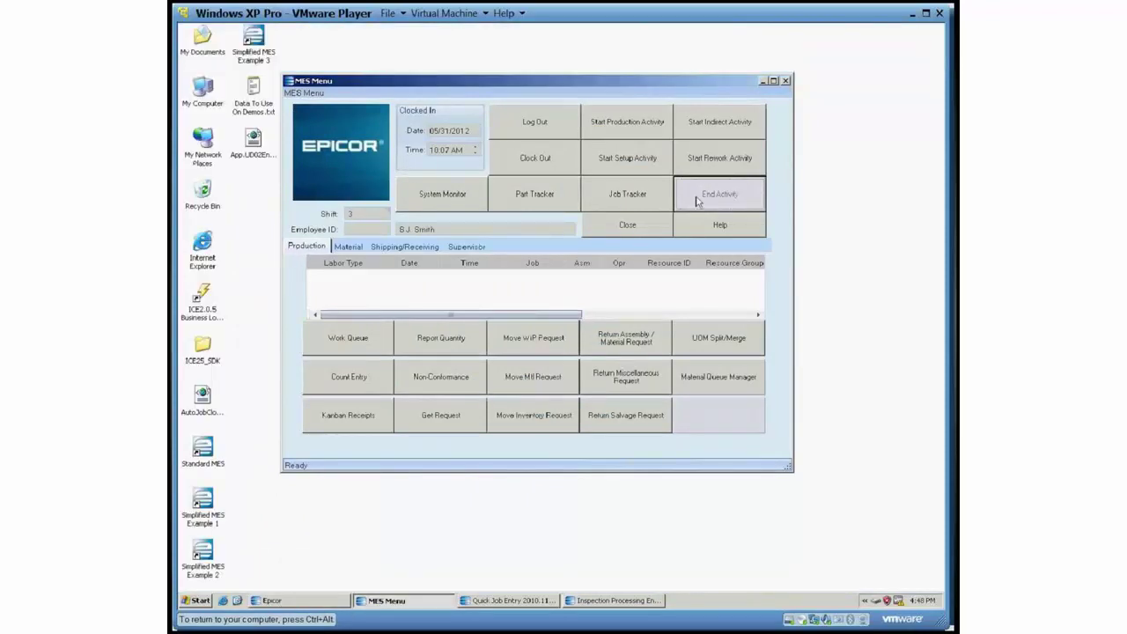
pyautogui.click(629, 125)
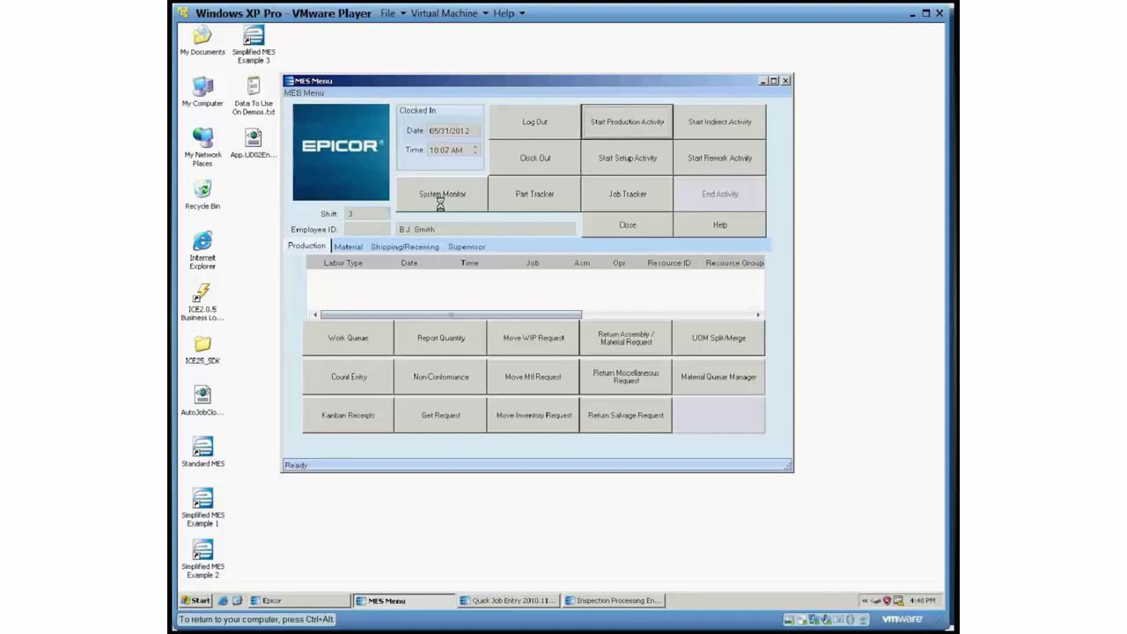
pyautogui.write('2535')
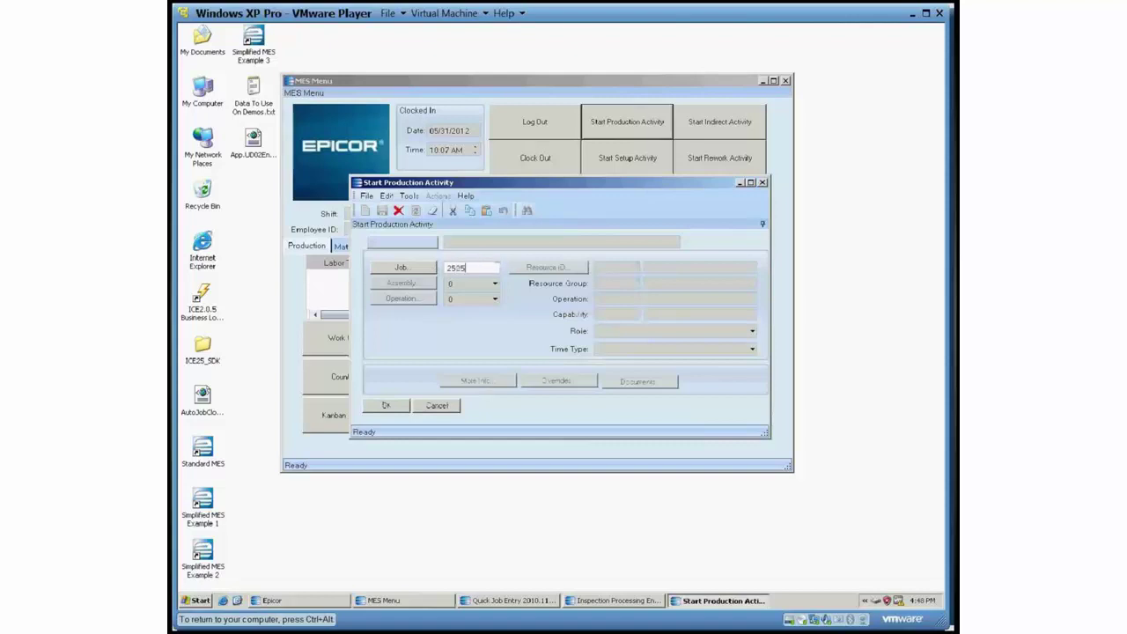
pyautogui.press('Tab')
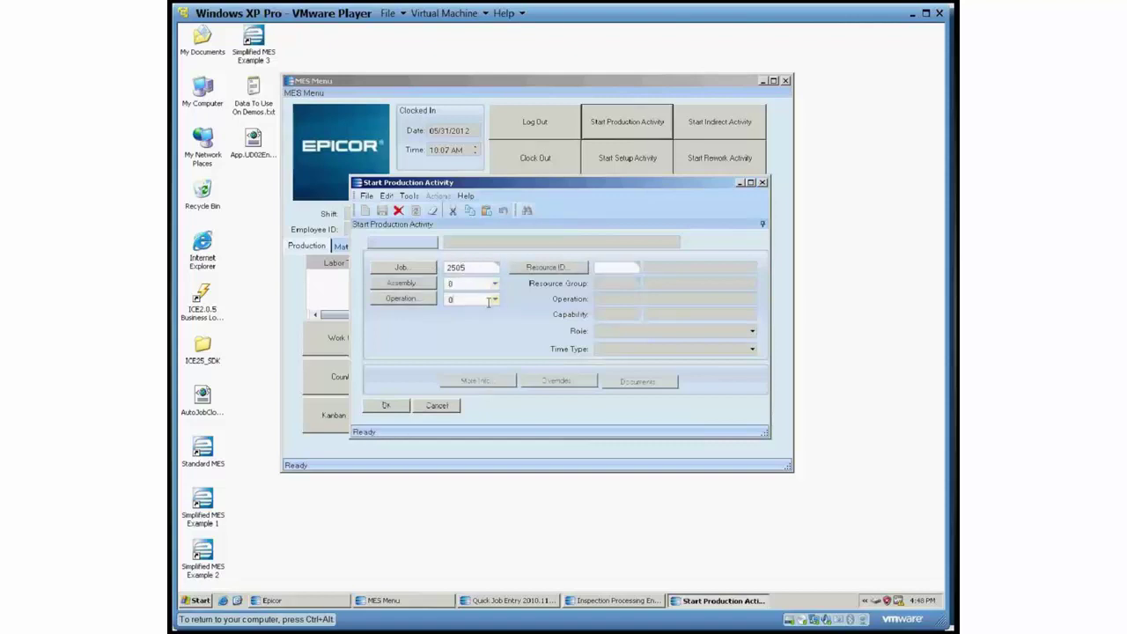
pyautogui.click(494, 299)
pyautogui.click(489, 328)
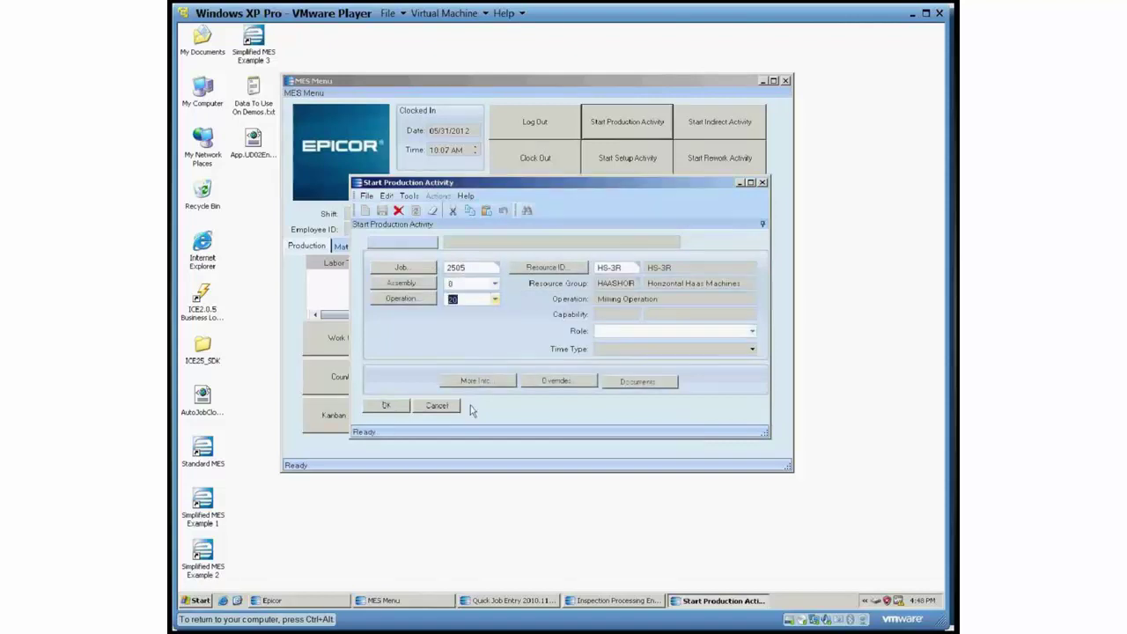
pyautogui.click(395, 405)
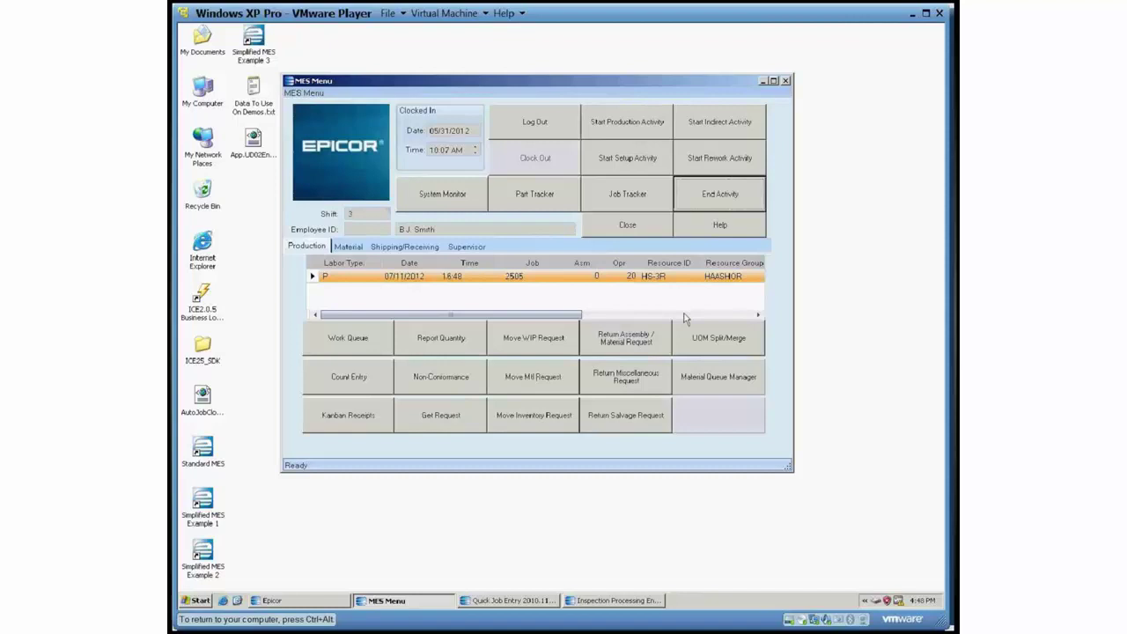
pyautogui.press('Return')
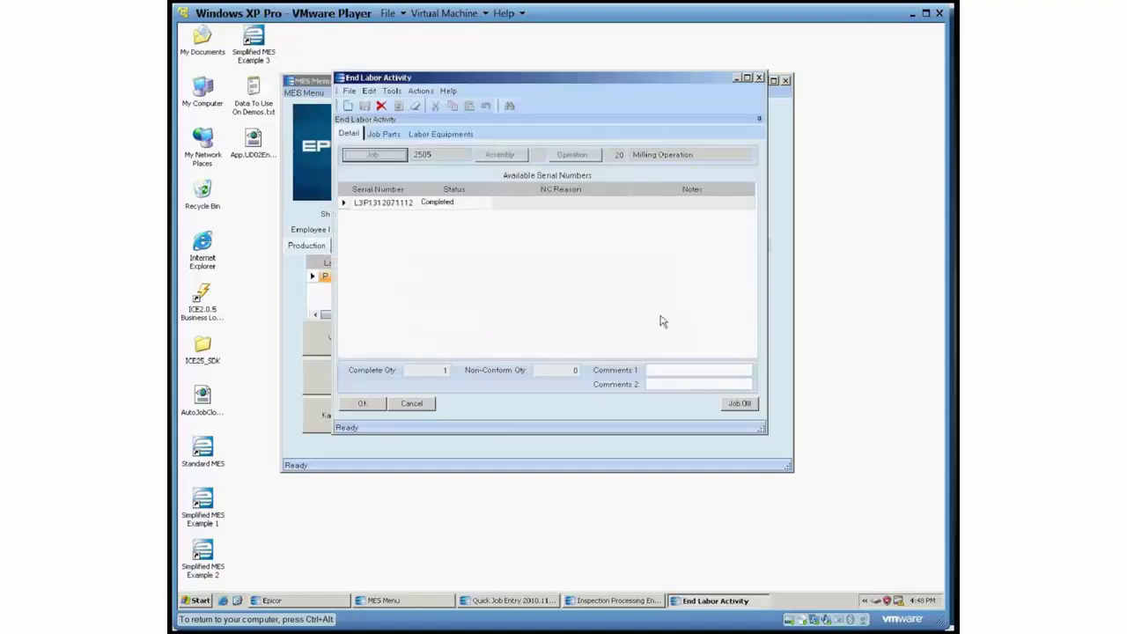
pyautogui.click(424, 208)
pyautogui.click(487, 204)
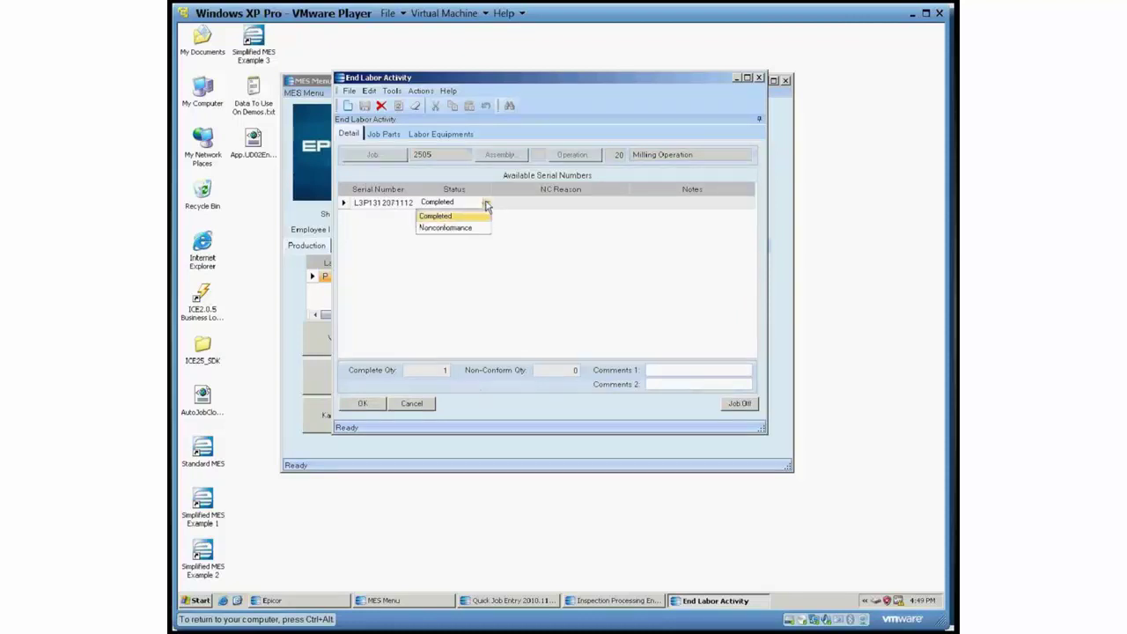
pyautogui.click(446, 227)
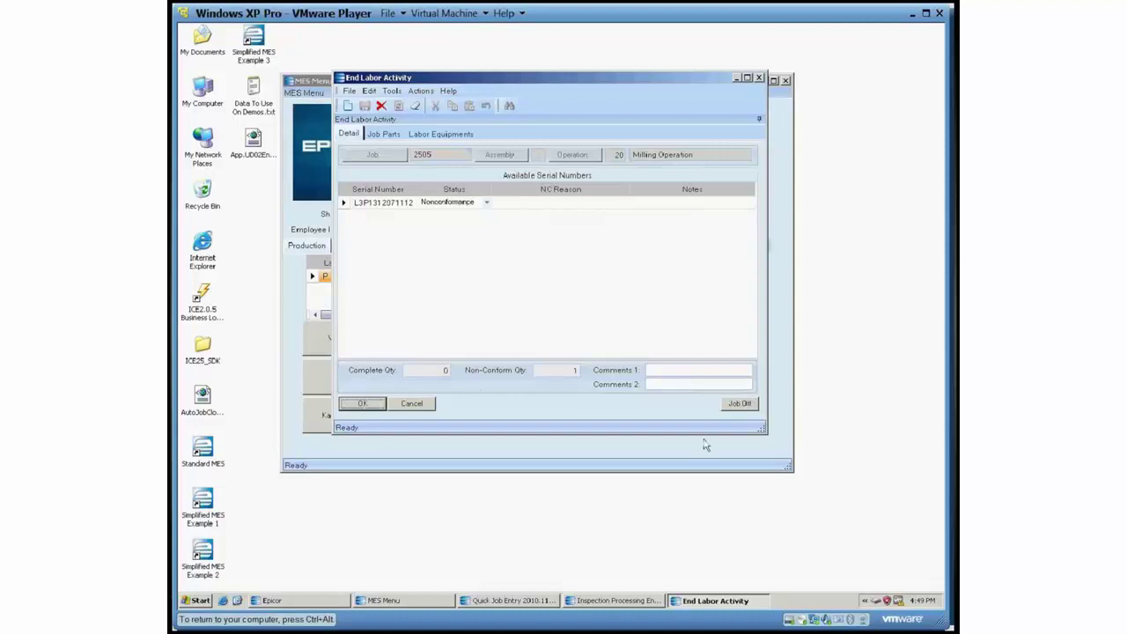
pyautogui.click(486, 203)
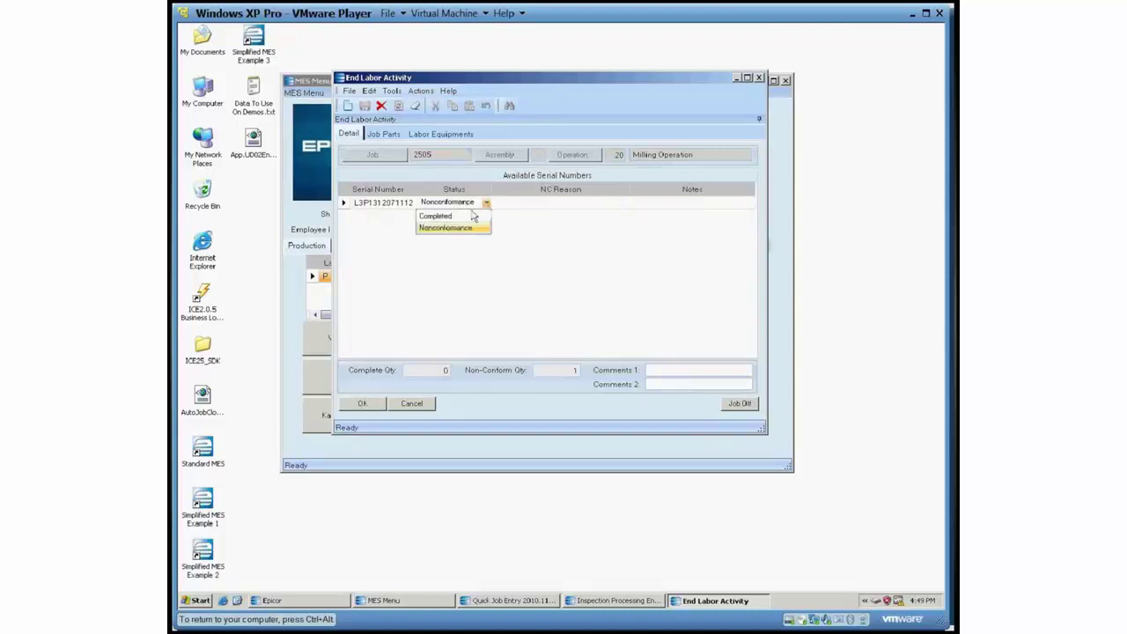
pyautogui.click(472, 216)
pyautogui.click(373, 406)
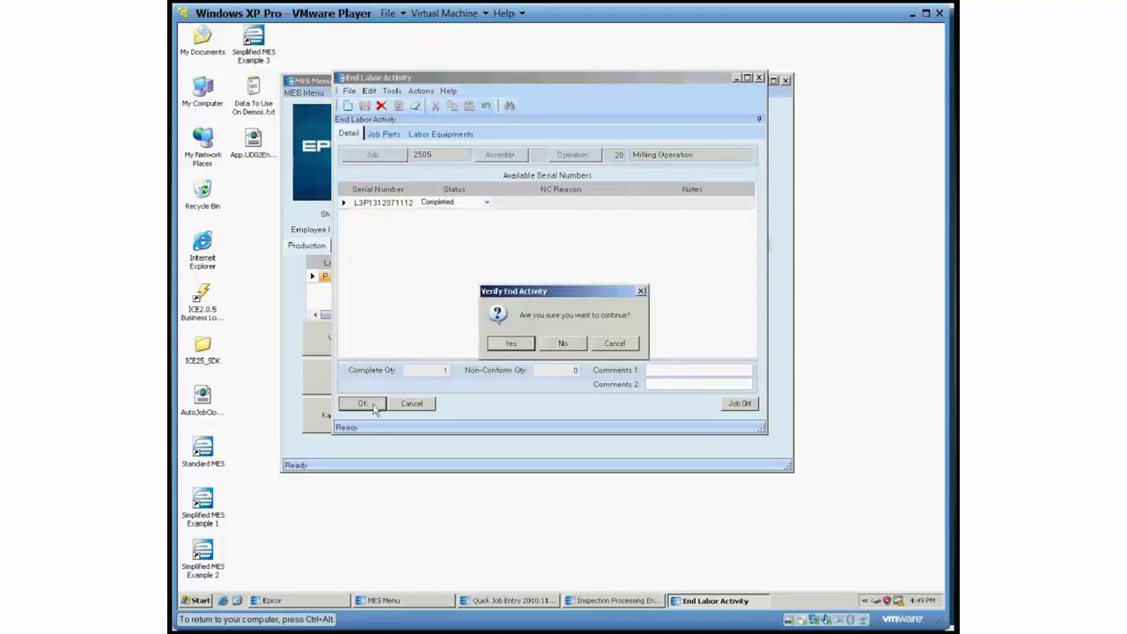
pyautogui.click(510, 344)
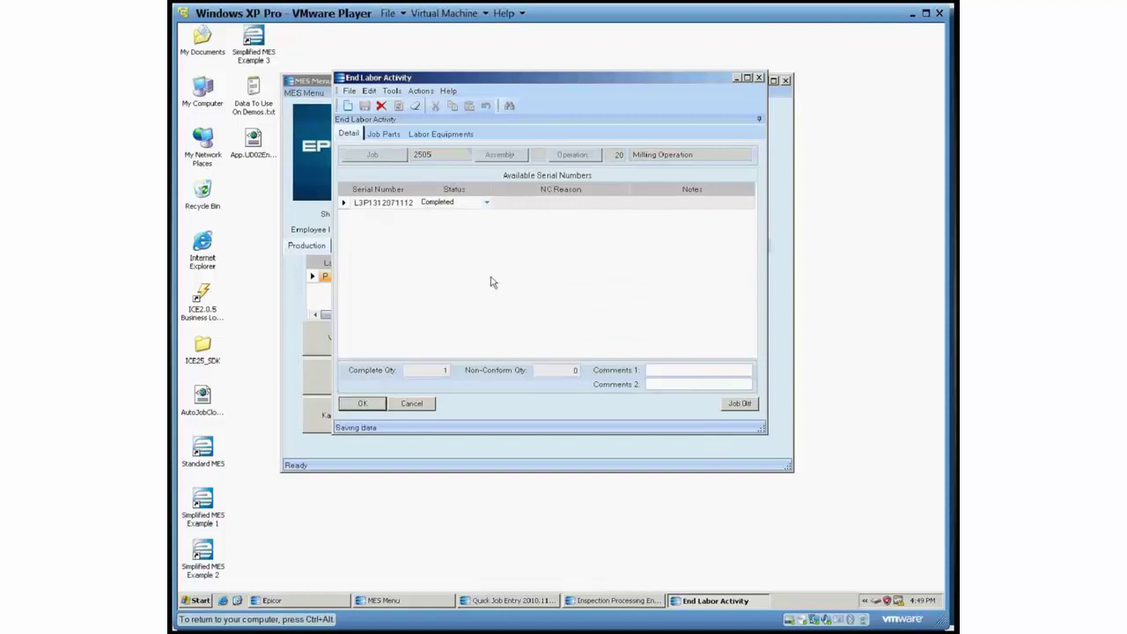